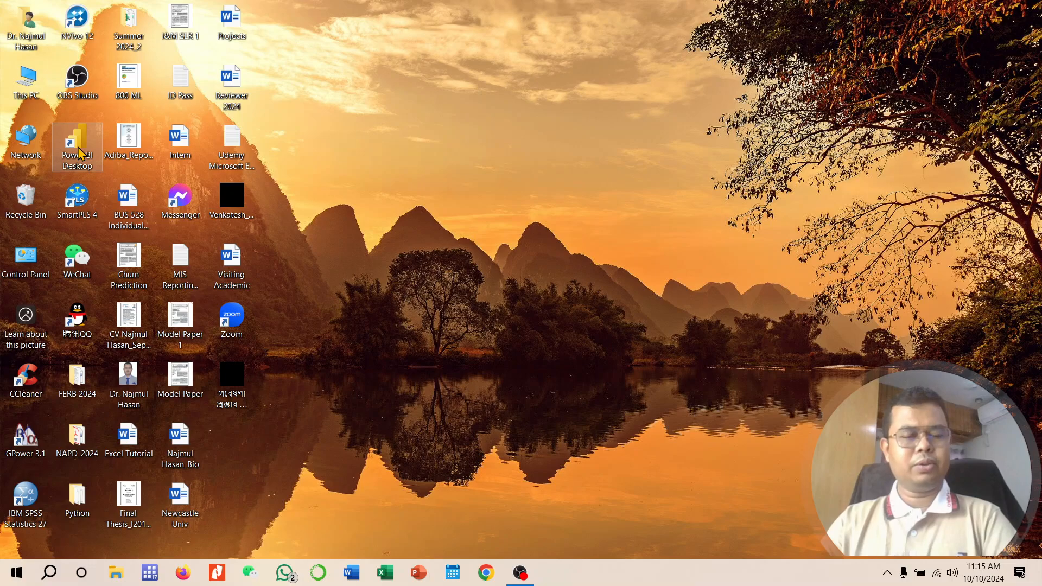
Step: Launch Power BI Desktop and start a blank report
{"action": "double_click", "coordinate": [80, 147]}
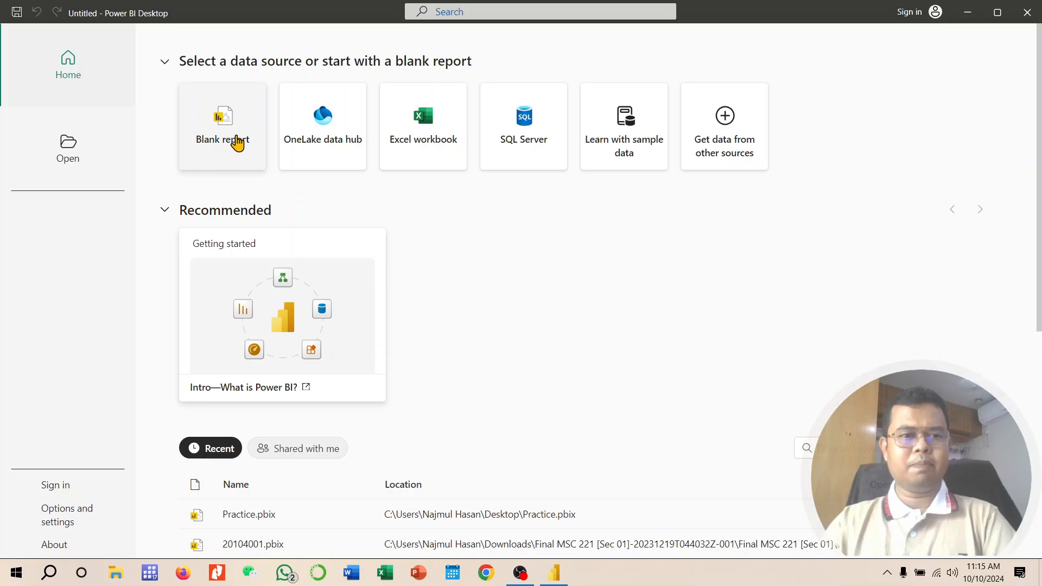
{"action": "left_click", "coordinate": [237, 142]}
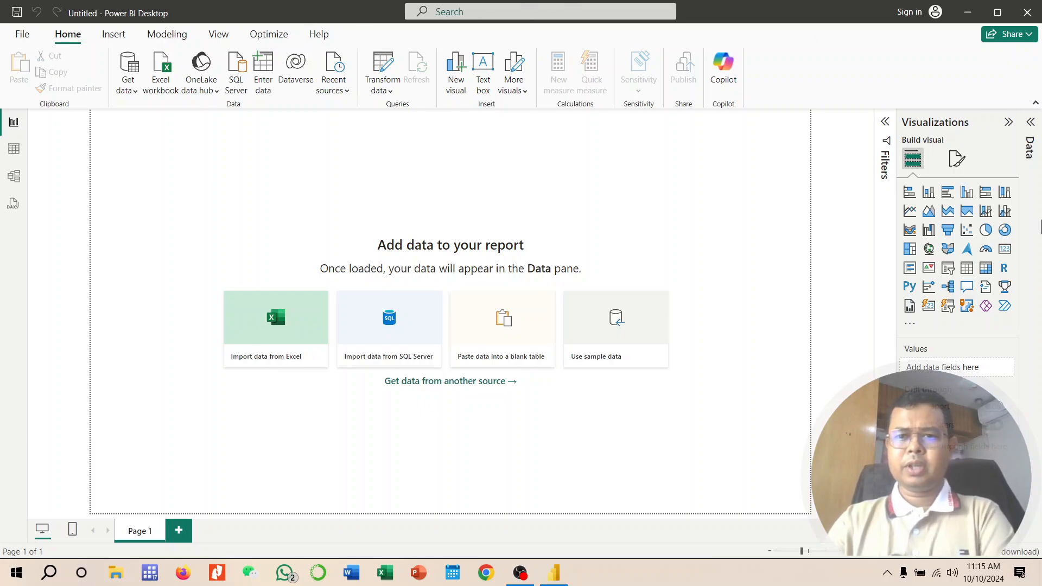
Step: Open the full Get Data source list and browse the File and Database connector categories
{"action": "left_click", "coordinate": [132, 95]}
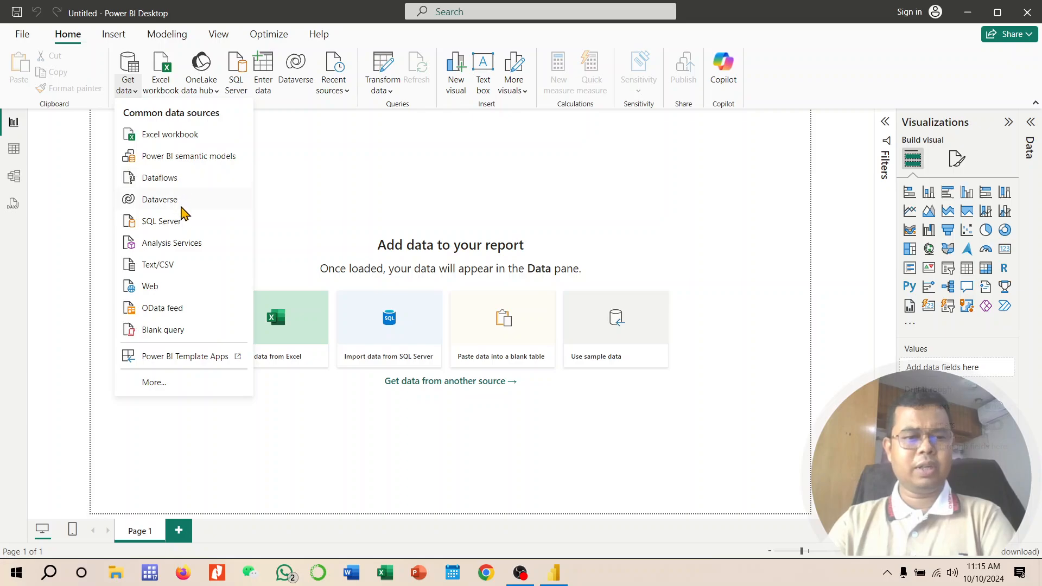
{"action": "left_click", "coordinate": [161, 386]}
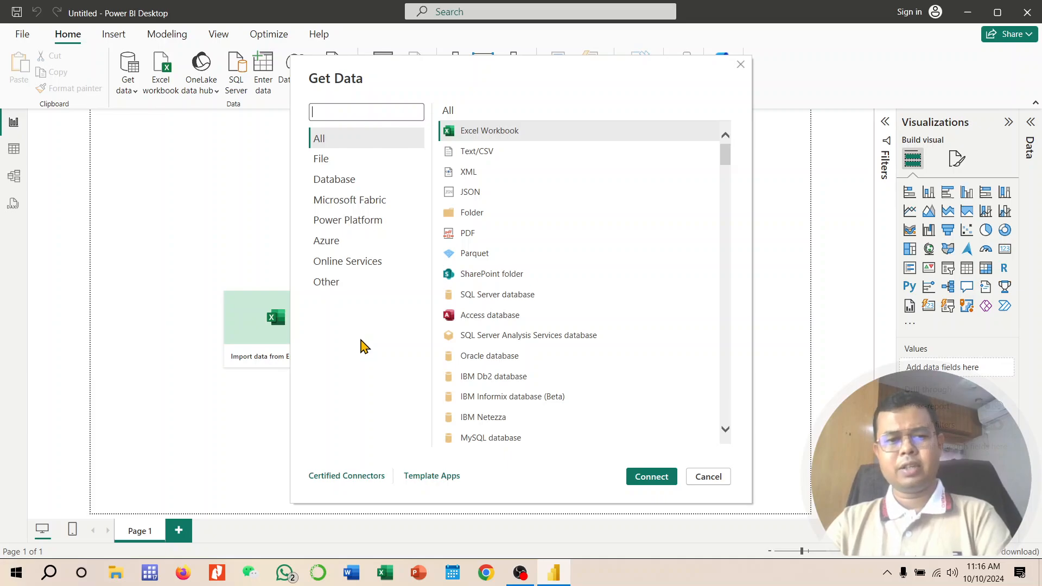
{"action": "left_click", "coordinate": [354, 167]}
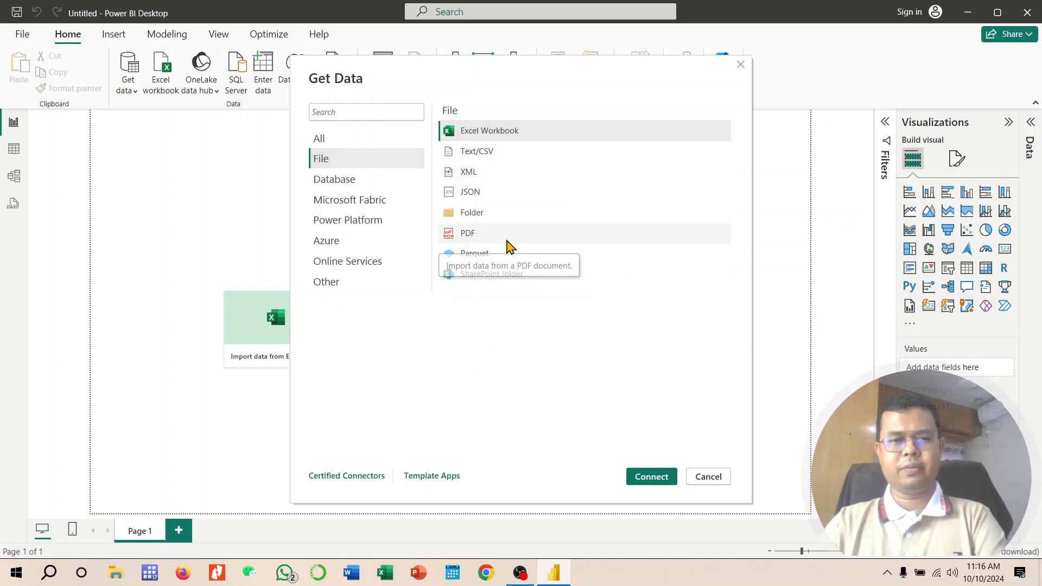
{"action": "left_click", "coordinate": [380, 188]}
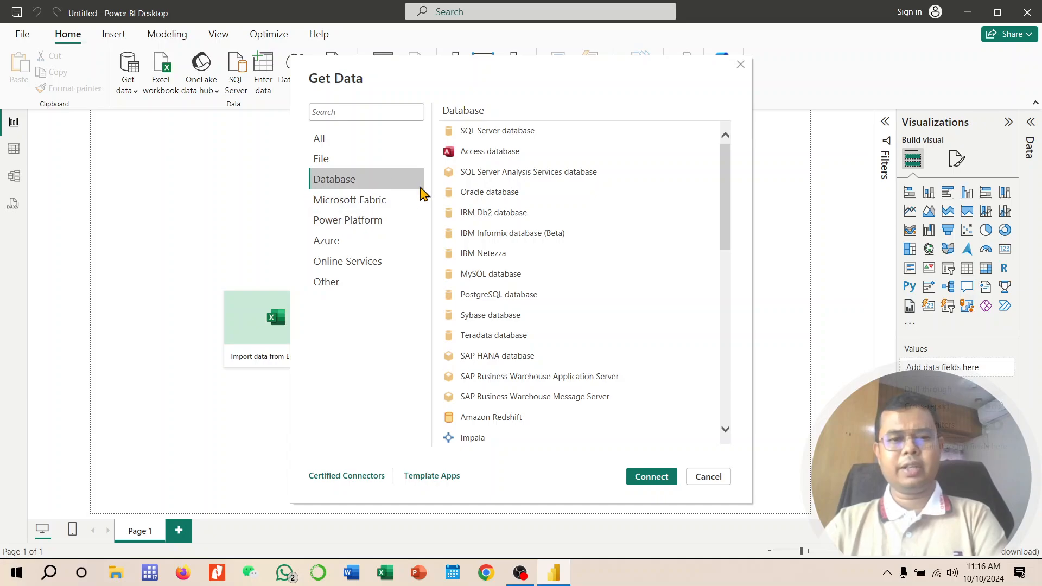
{"action": "scroll", "coordinate": [595, 304], "scroll_direction": "down", "scroll_amount": 5}
{"action": "scroll", "coordinate": [595, 304], "scroll_direction": "up", "scroll_amount": 8}
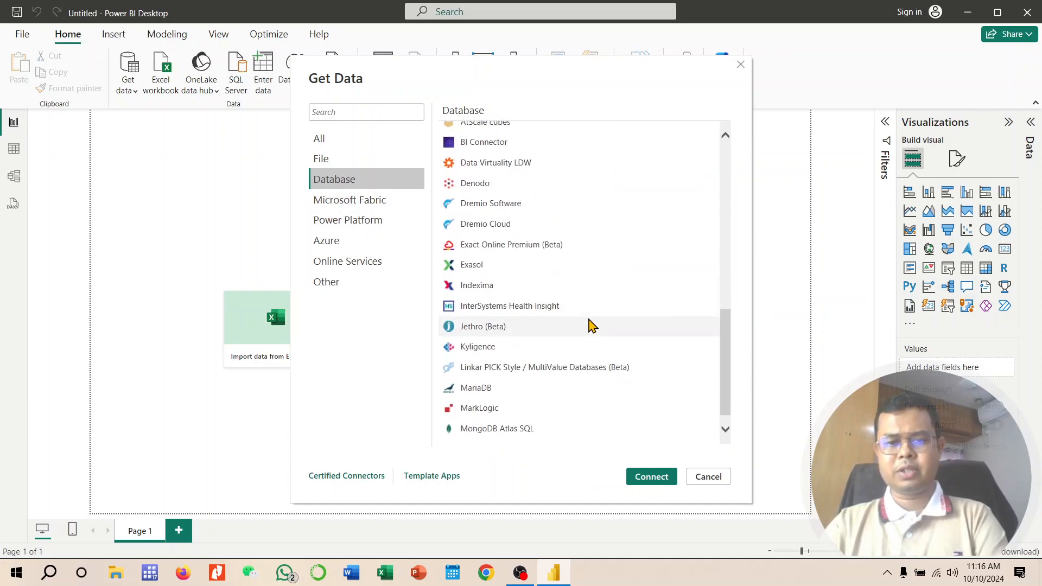
{"action": "scroll", "coordinate": [589, 318], "scroll_direction": "down", "scroll_amount": 4}
{"action": "scroll", "coordinate": [589, 319], "scroll_direction": "down", "scroll_amount": 5}
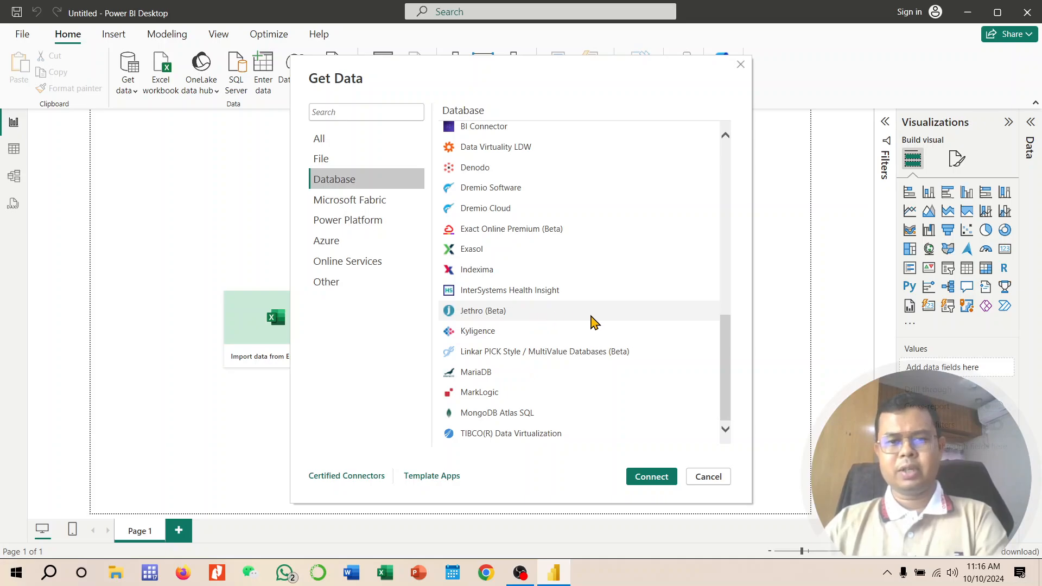
{"action": "scroll", "coordinate": [593, 321], "scroll_direction": "up", "scroll_amount": 10}
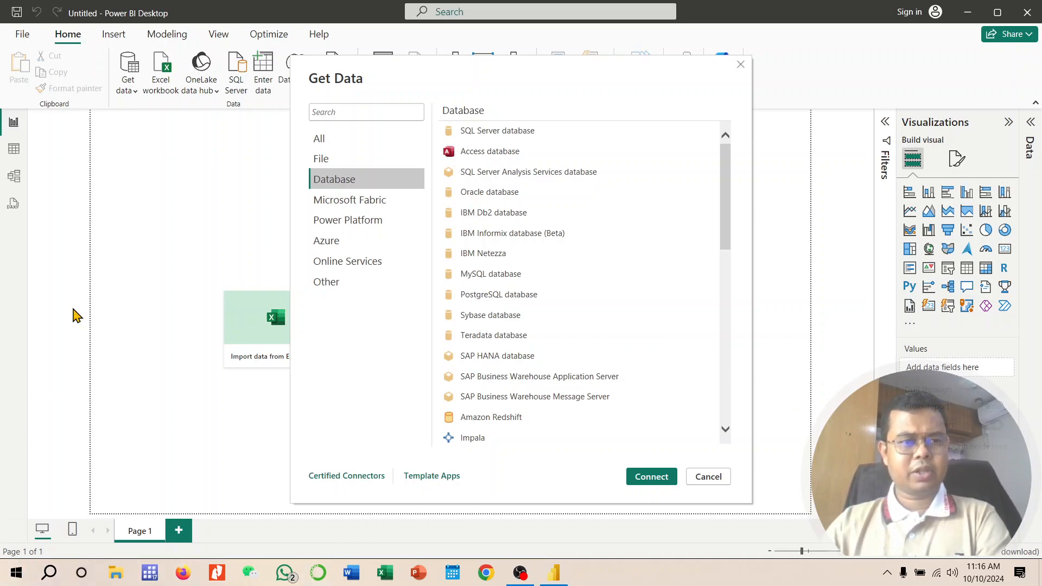
{"action": "key", "text": "super"}
{"action": "left_click", "coordinate": [131, 170]}
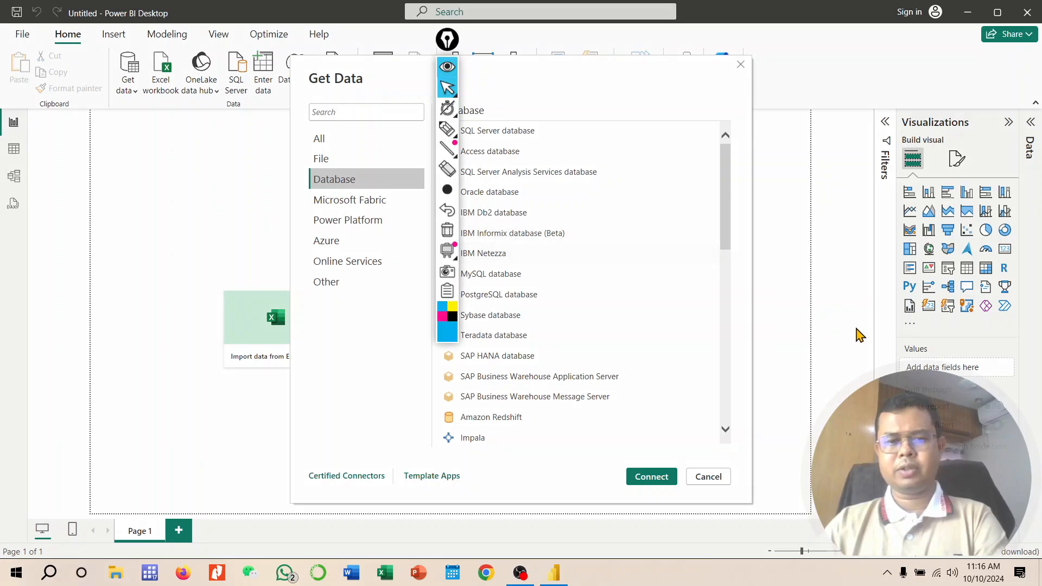
{"action": "left_click_drag", "start_coordinate": [447, 40], "coordinate": [15, 236]}
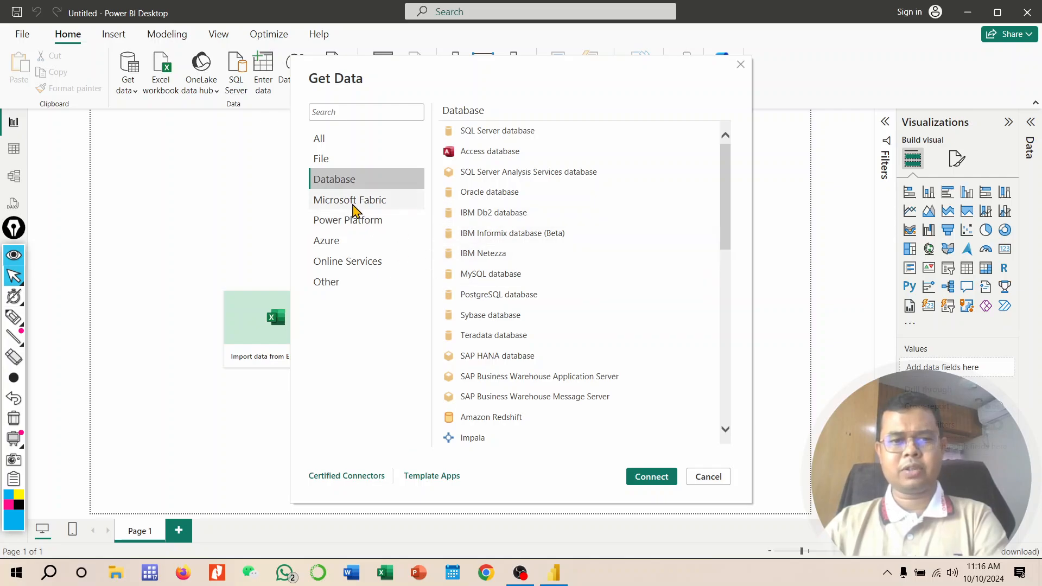
Step: Browse the Power Platform, Azure, Online Services and Other connector categories, then close the Get Data dialog
{"action": "left_click", "coordinate": [369, 224]}
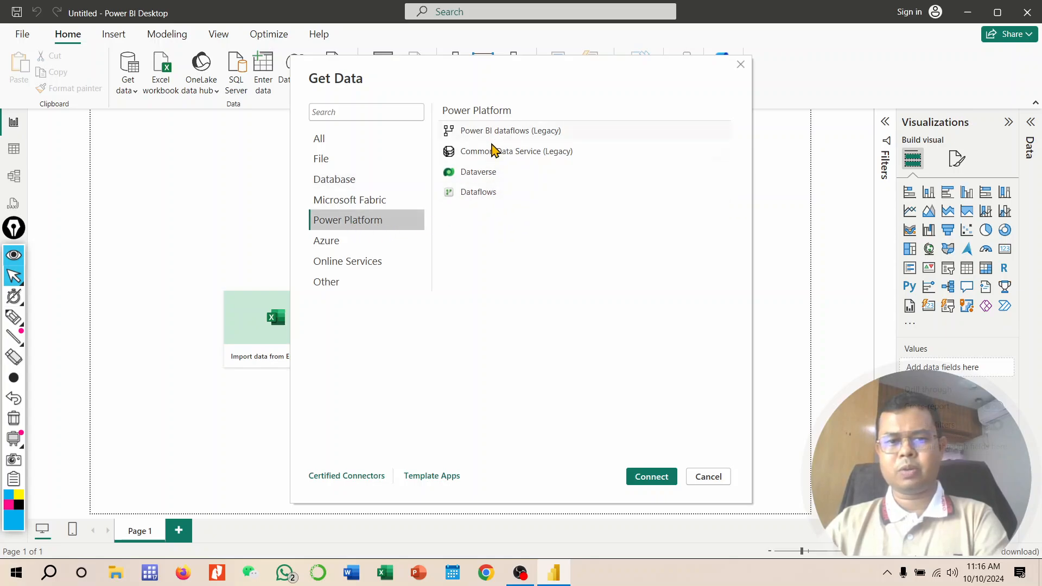
{"action": "left_click", "coordinate": [354, 243]}
{"action": "scroll", "coordinate": [614, 304], "scroll_direction": "down", "scroll_amount": 1}
{"action": "scroll", "coordinate": [612, 297], "scroll_direction": "up", "scroll_amount": 1}
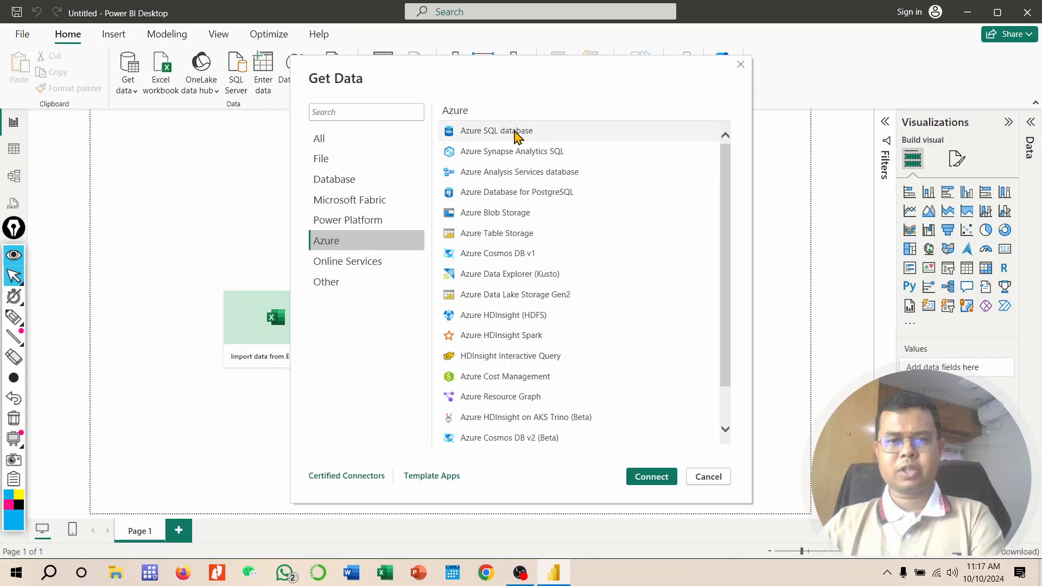
{"action": "left_click", "coordinate": [389, 263]}
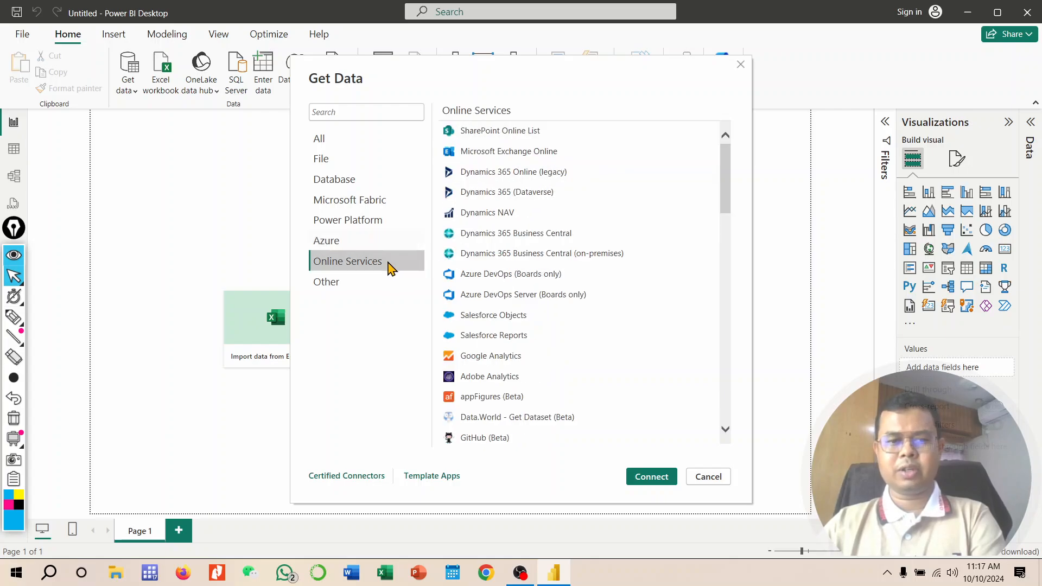
{"action": "scroll", "coordinate": [537, 241], "scroll_direction": "down", "scroll_amount": 1}
{"action": "scroll", "coordinate": [537, 241], "scroll_direction": "down", "scroll_amount": 8}
{"action": "scroll", "coordinate": [535, 263], "scroll_direction": "up", "scroll_amount": 9}
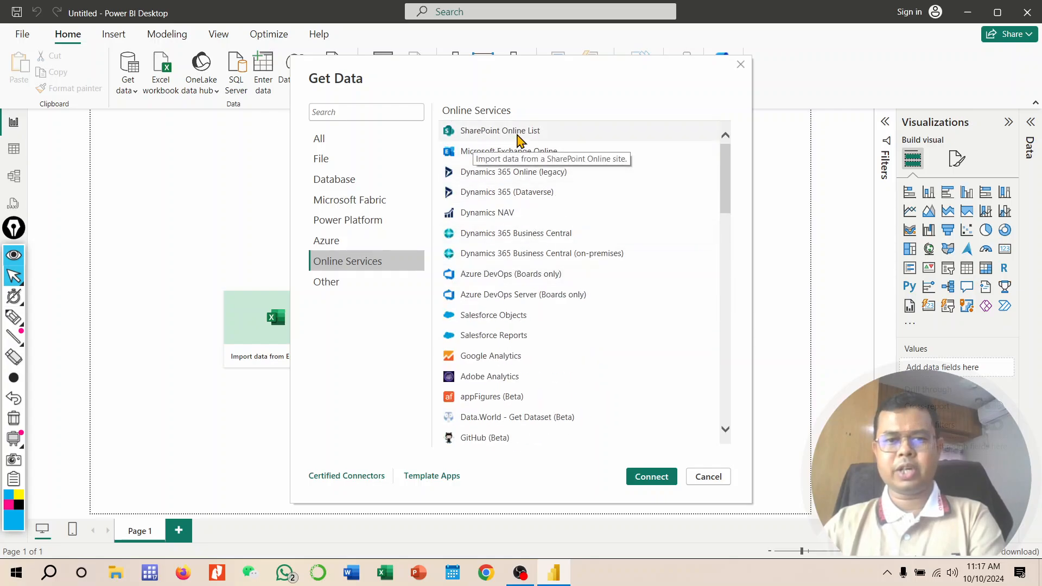
{"action": "scroll", "coordinate": [546, 344], "scroll_direction": "down", "scroll_amount": 8}
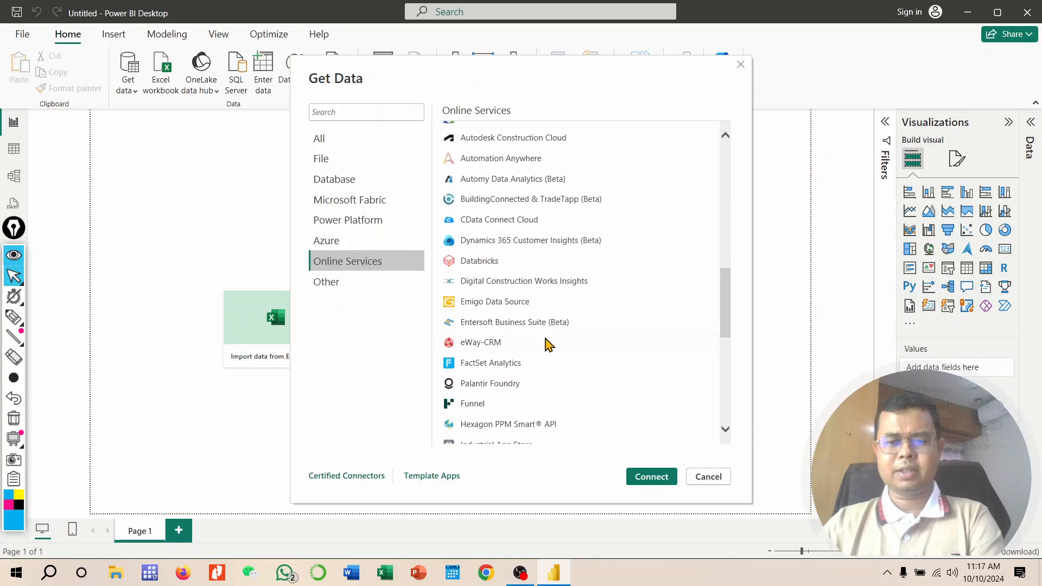
{"action": "scroll", "coordinate": [564, 339], "scroll_direction": "down", "scroll_amount": 2}
{"action": "scroll", "coordinate": [618, 310], "scroll_direction": "up", "scroll_amount": 10}
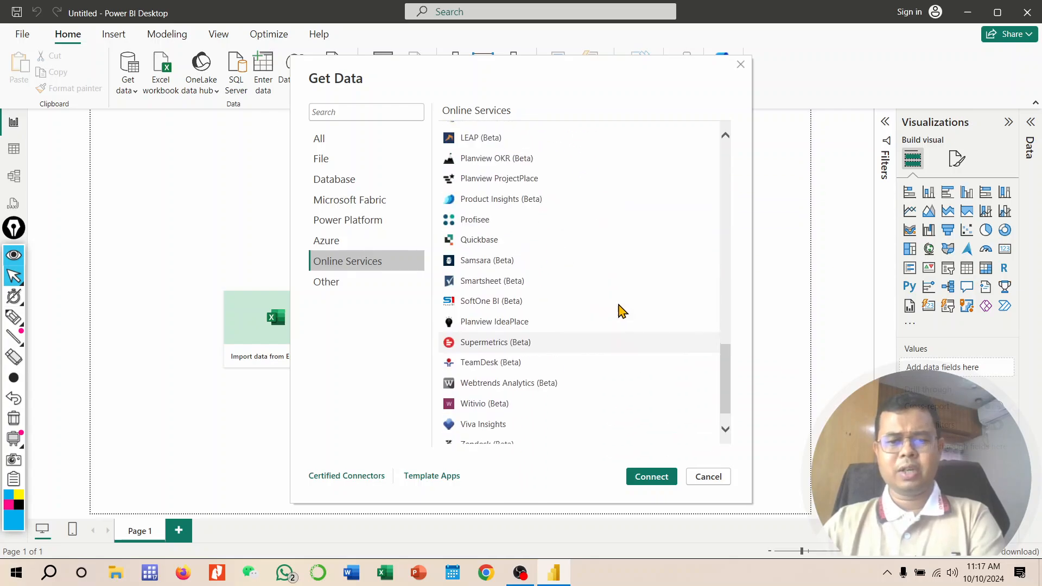
{"action": "scroll", "coordinate": [615, 309], "scroll_direction": "up", "scroll_amount": 5}
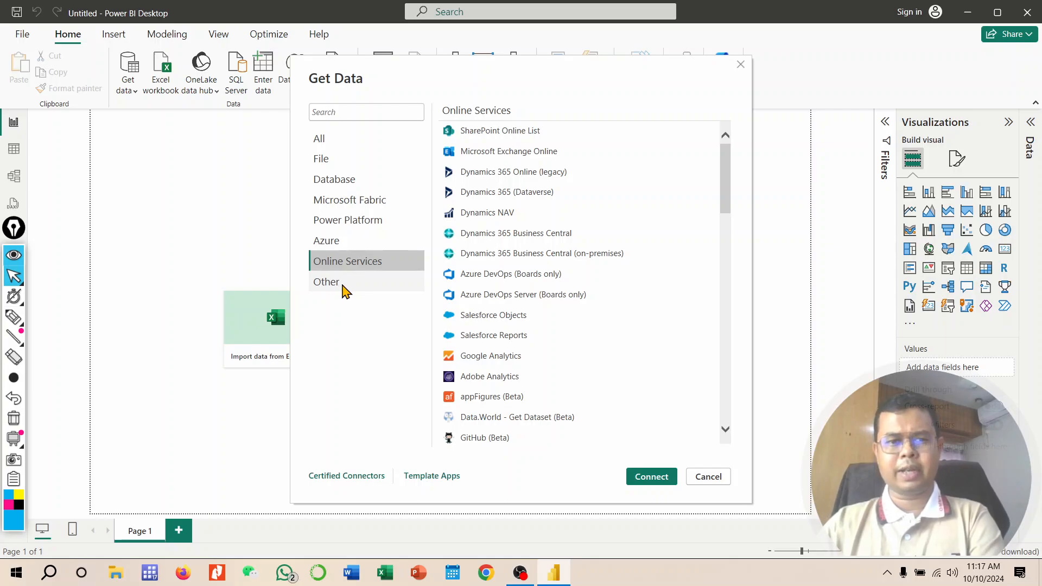
{"action": "left_click", "coordinate": [344, 292]}
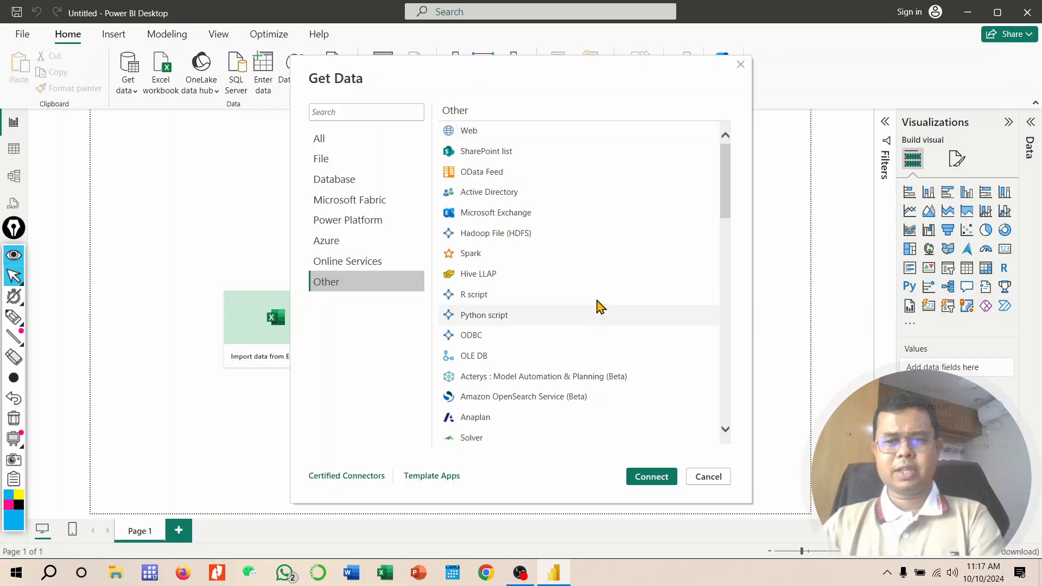
{"action": "left_click", "coordinate": [721, 481]}
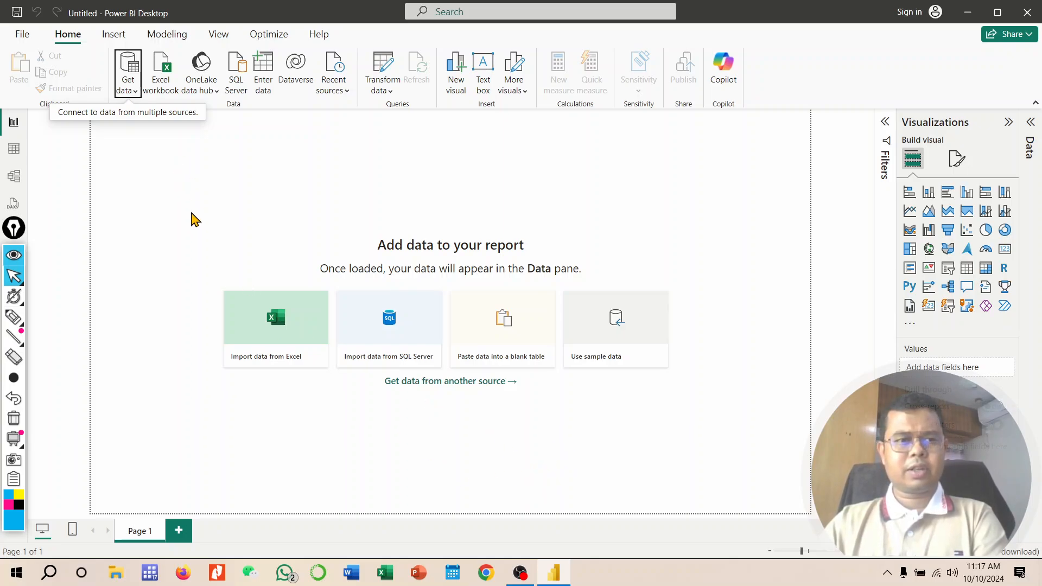
Step: Import from Excel, opening the Adidas-Dashboard workbook in PhD (F:) > OBS Files > Connect the Data
{"action": "left_click", "coordinate": [281, 323]}
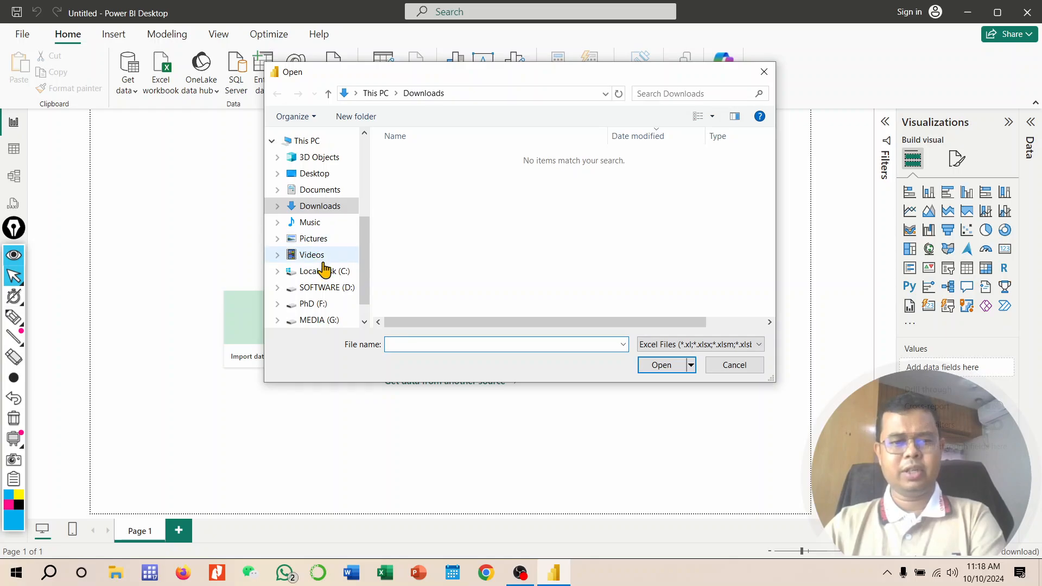
{"action": "left_click", "coordinate": [307, 303]}
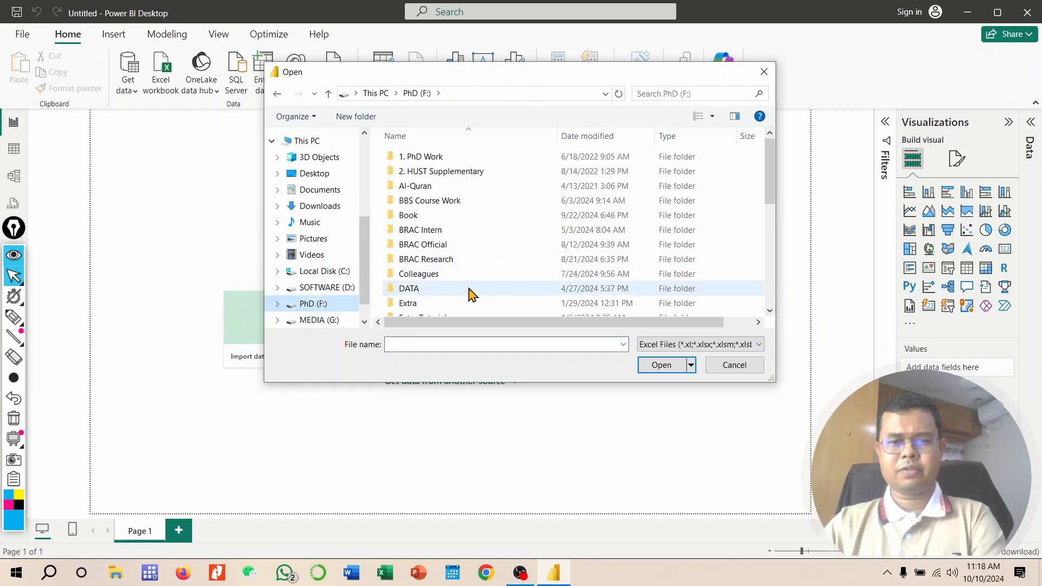
{"action": "scroll", "coordinate": [470, 293], "scroll_direction": "down", "scroll_amount": 5}
{"action": "left_click", "coordinate": [434, 254]}
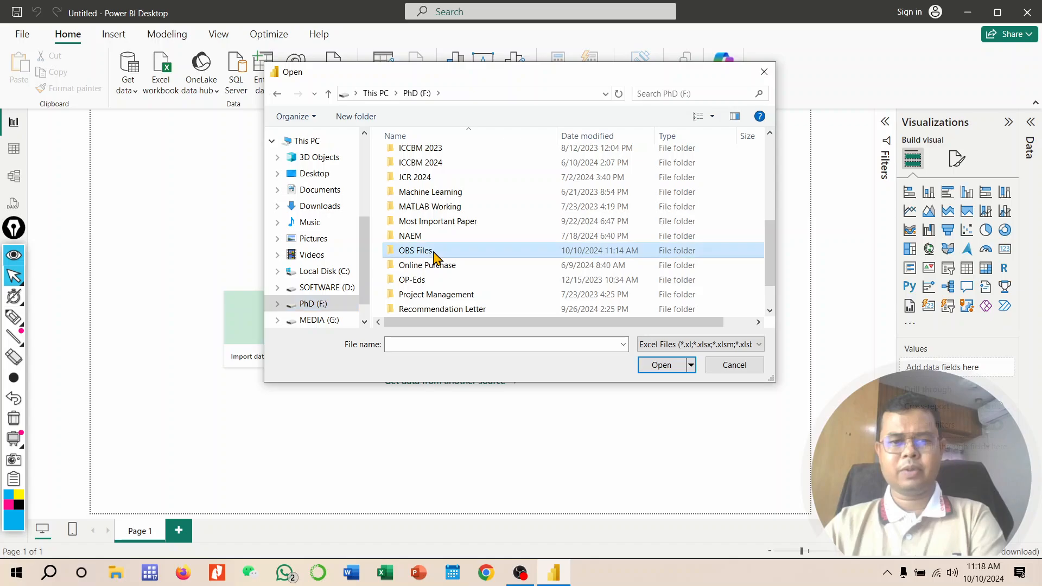
{"action": "double_click", "coordinate": [434, 254]}
{"action": "double_click", "coordinate": [428, 179]}
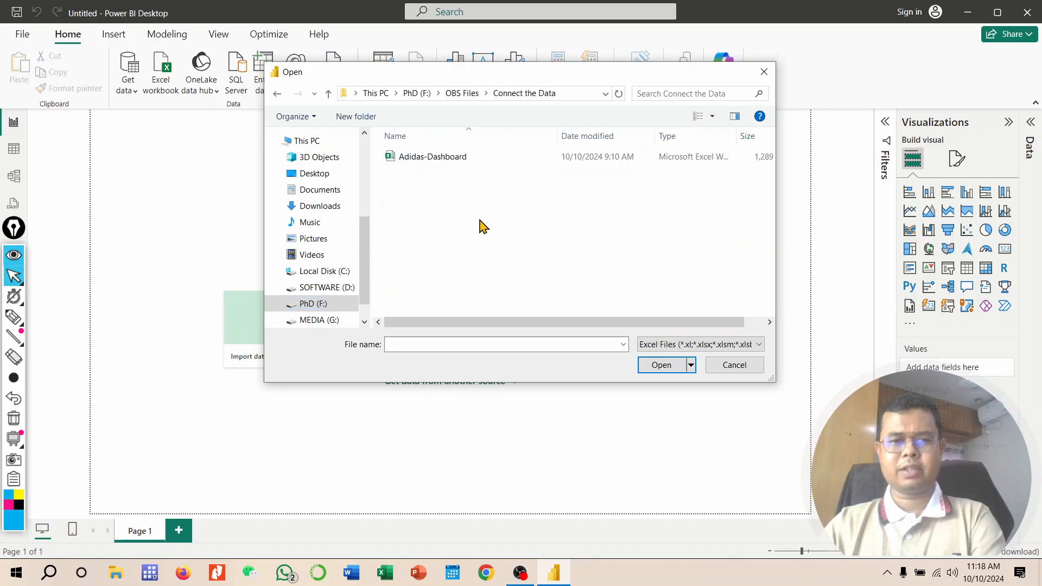
{"action": "left_click", "coordinate": [436, 164]}
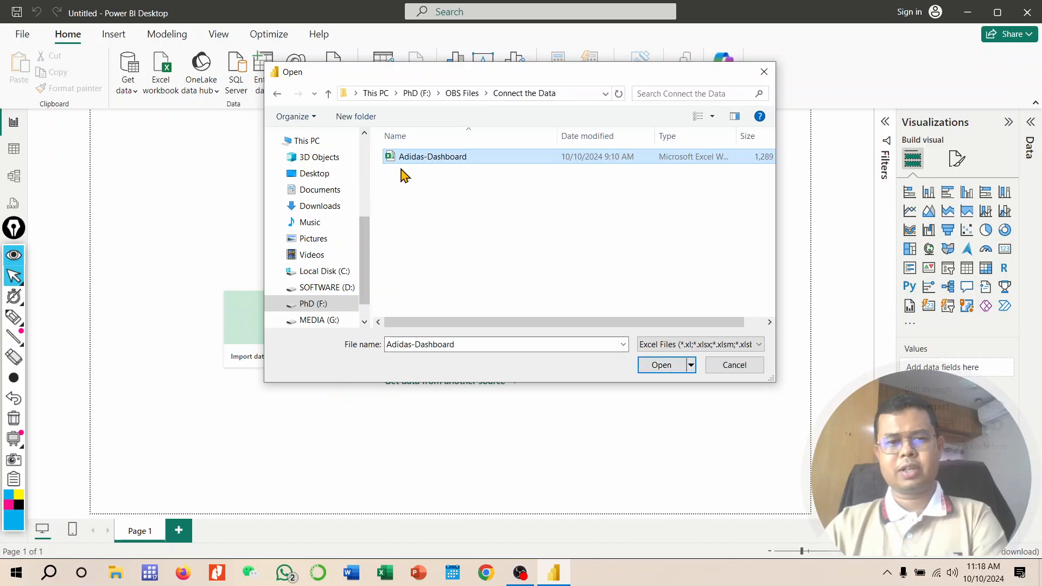
{"action": "left_click", "coordinate": [655, 372]}
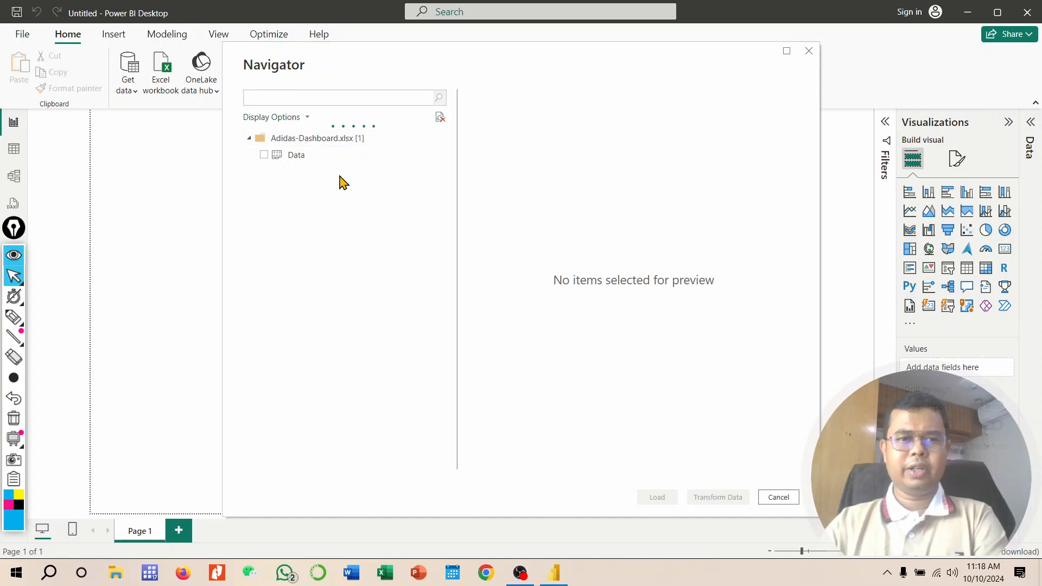
Step: Select the Data sheet in the Navigator, preview its rows, and load it into the report
{"action": "mouse_move", "coordinate": [641, 58]}
{"action": "left_mouse_down"}
{"action": "mouse_move", "coordinate": [639, 83]}
{"action": "mouse_move", "coordinate": [639, 65]}
{"action": "left_mouse_up"}
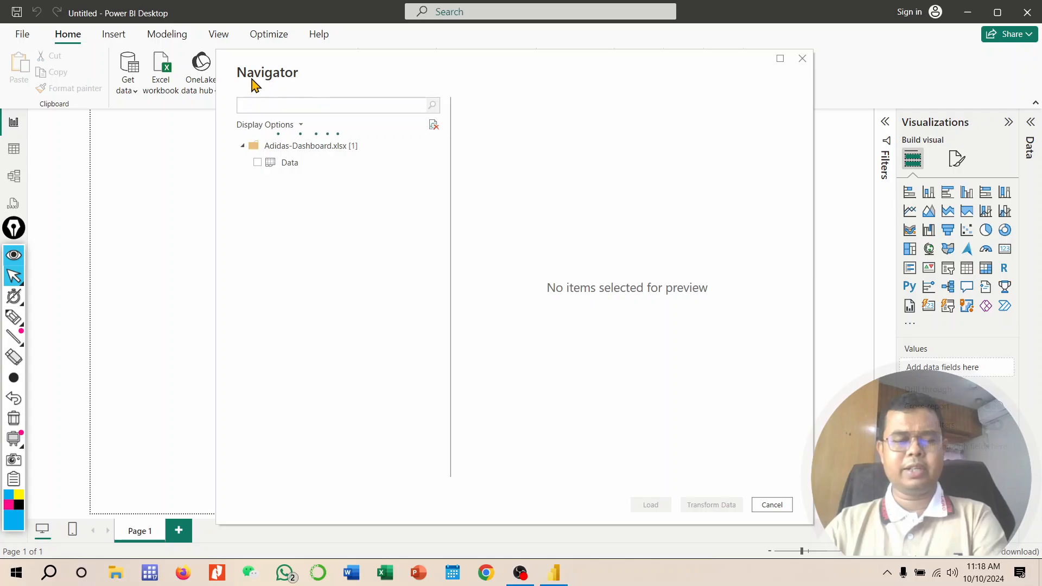
{"action": "left_click", "coordinate": [258, 163]}
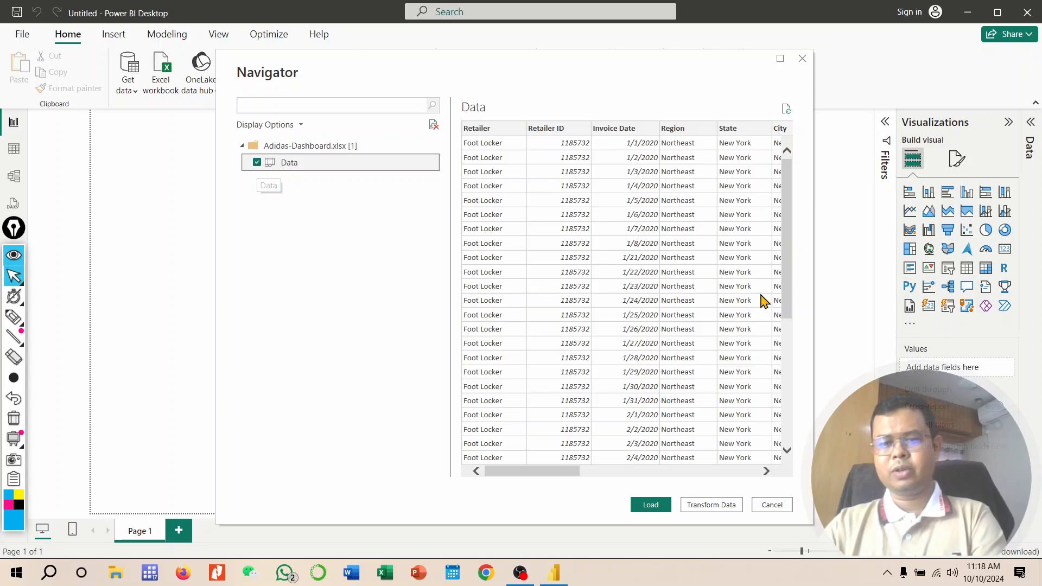
{"action": "left_click_drag", "start_coordinate": [786, 275], "coordinate": [786, 198]}
{"action": "left_click_drag", "start_coordinate": [567, 472], "coordinate": [503, 473]}
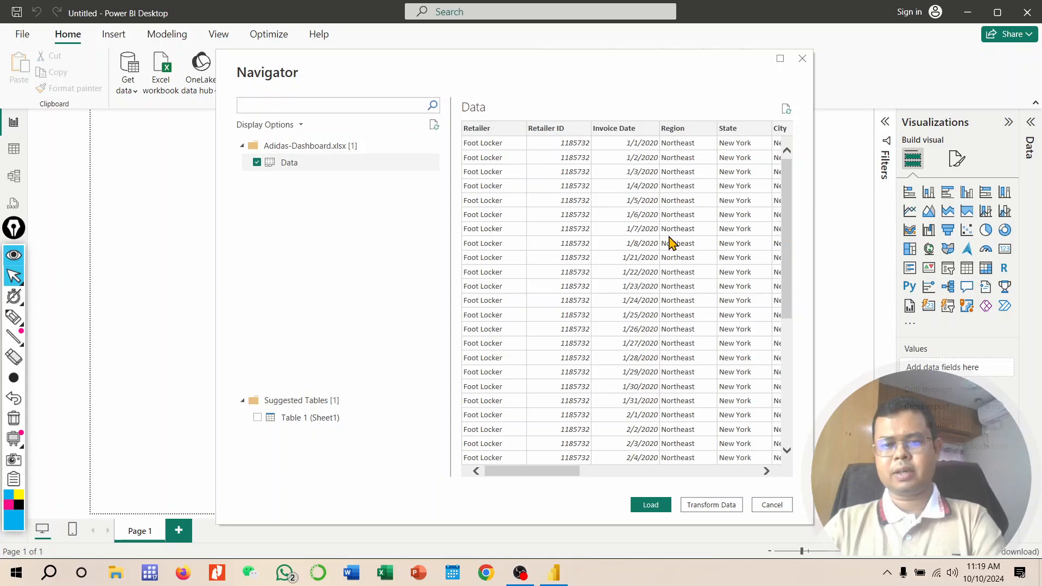
{"action": "left_click", "coordinate": [653, 507]}
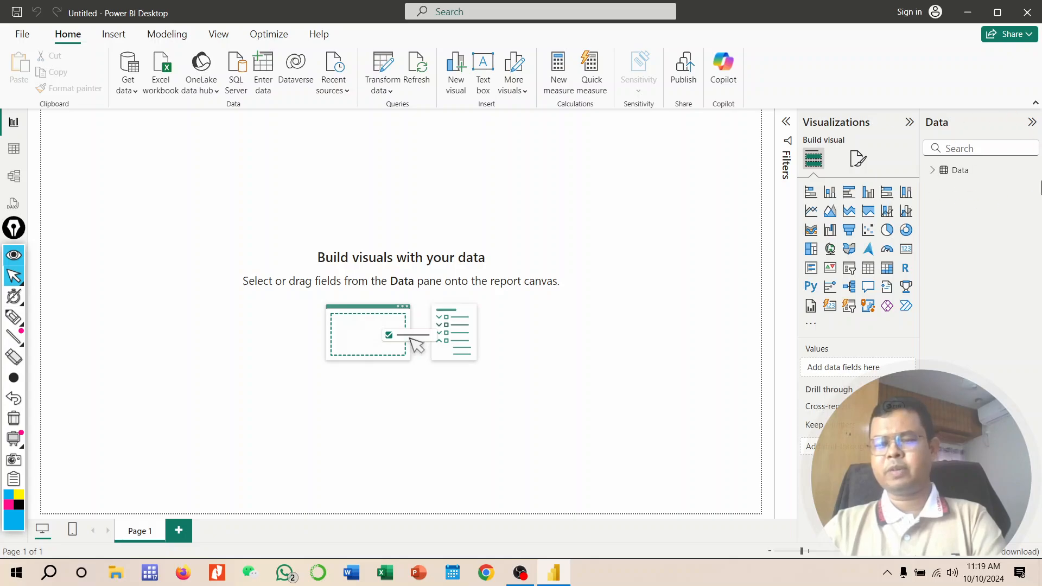
Step: Expand the Data table in the Data pane to view its fields
{"action": "left_click", "coordinate": [931, 174]}
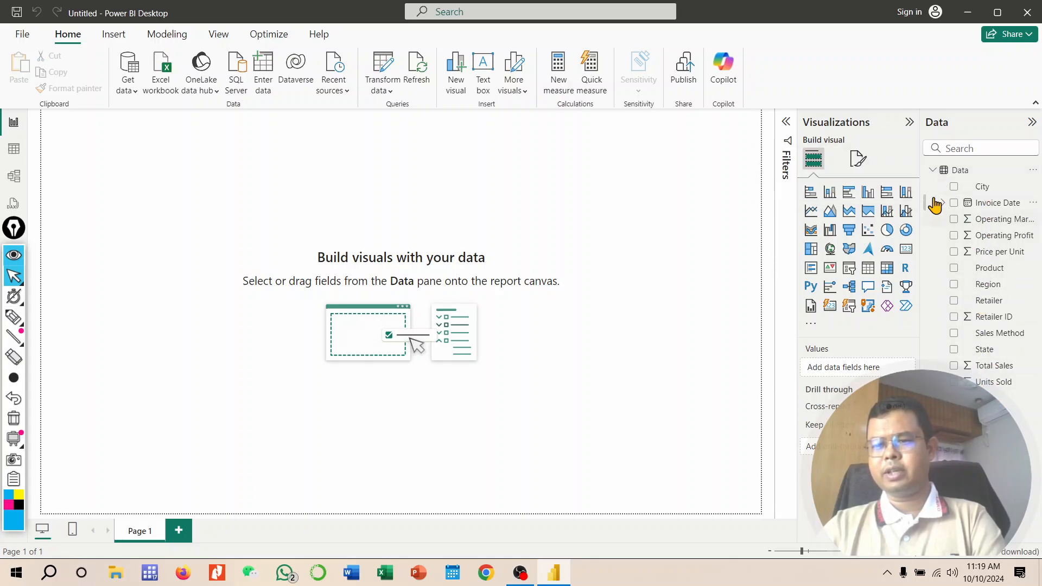
{"action": "left_click", "coordinate": [933, 173]}
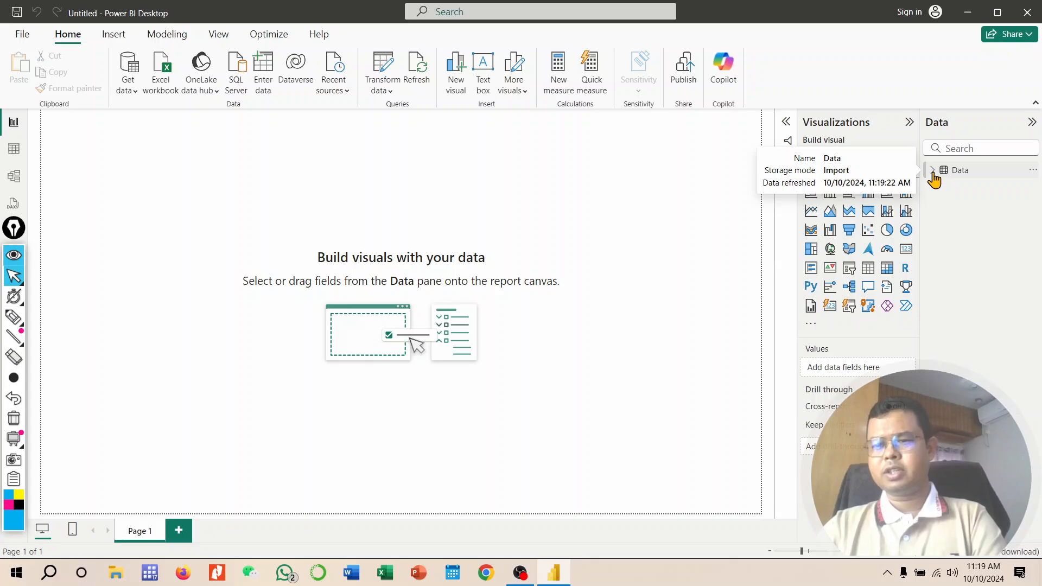
{"action": "left_click", "coordinate": [932, 173]}
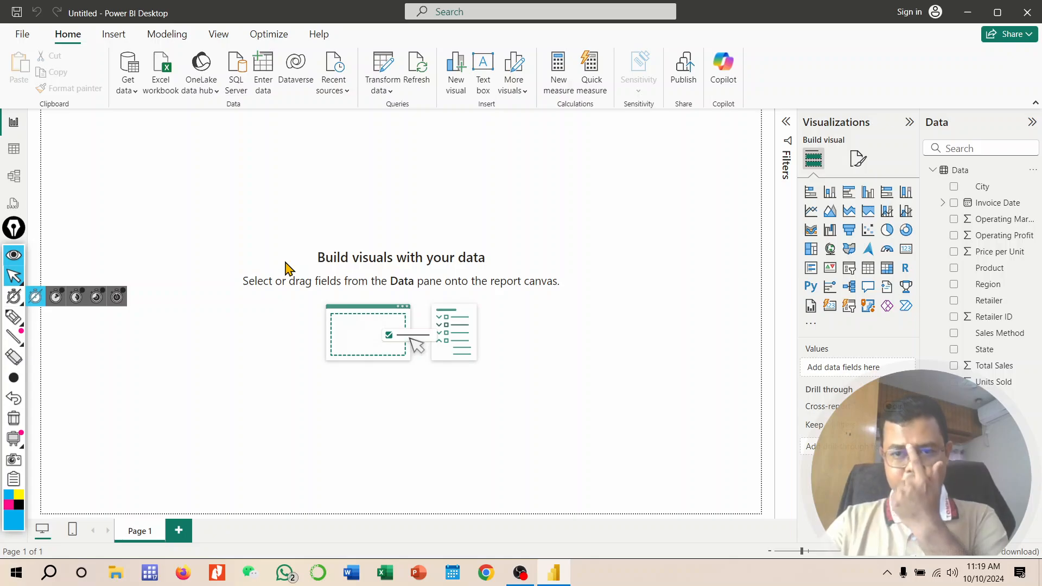
Step: Connect to the Adidas-Dashboard - Data CSV file in the Connect the Data folder using the Text/CSV connector
{"action": "left_click", "coordinate": [129, 87]}
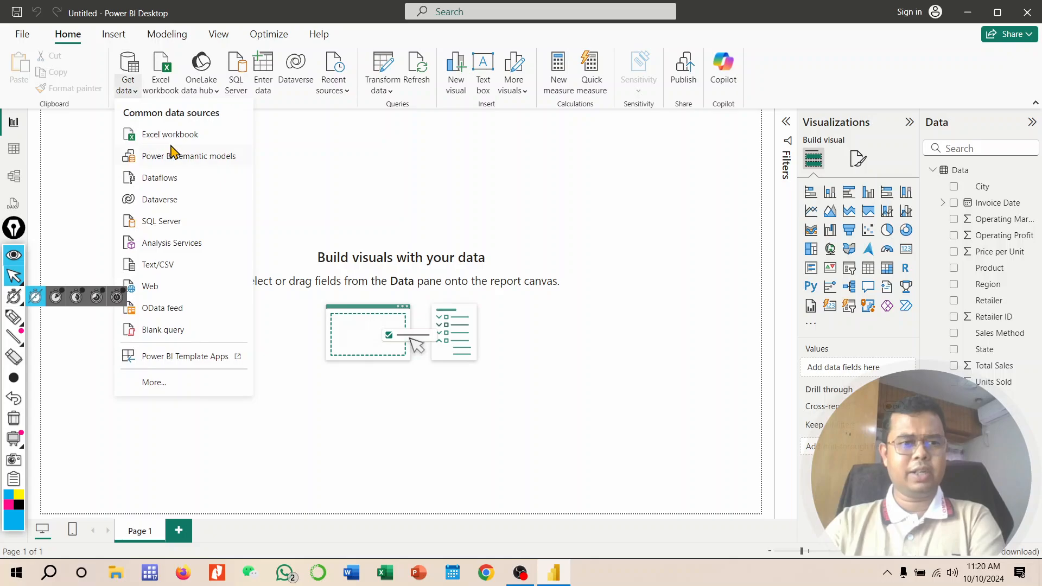
{"action": "left_click", "coordinate": [157, 388]}
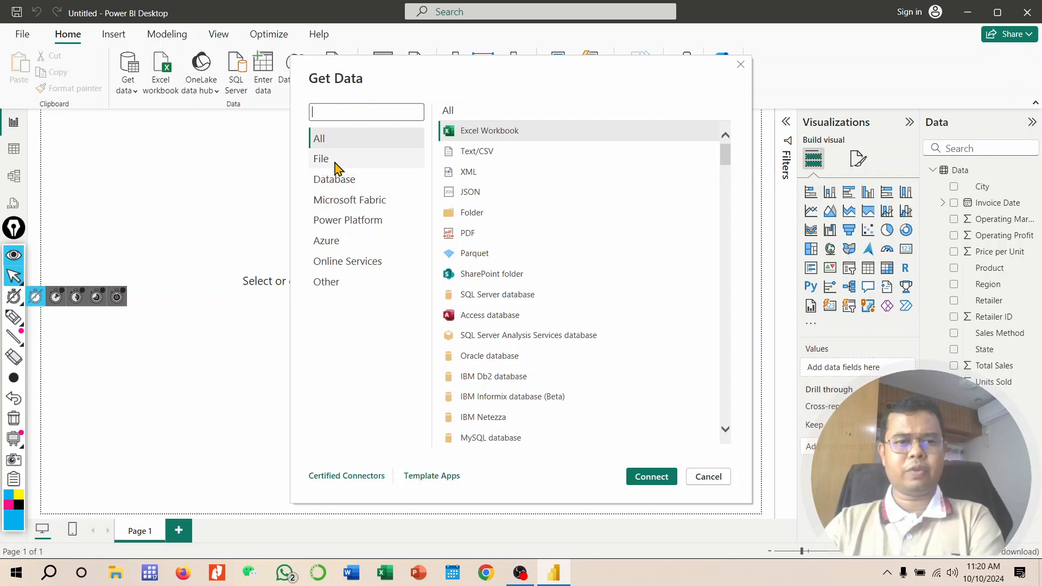
{"action": "left_click", "coordinate": [336, 160]}
{"action": "left_click", "coordinate": [483, 159]}
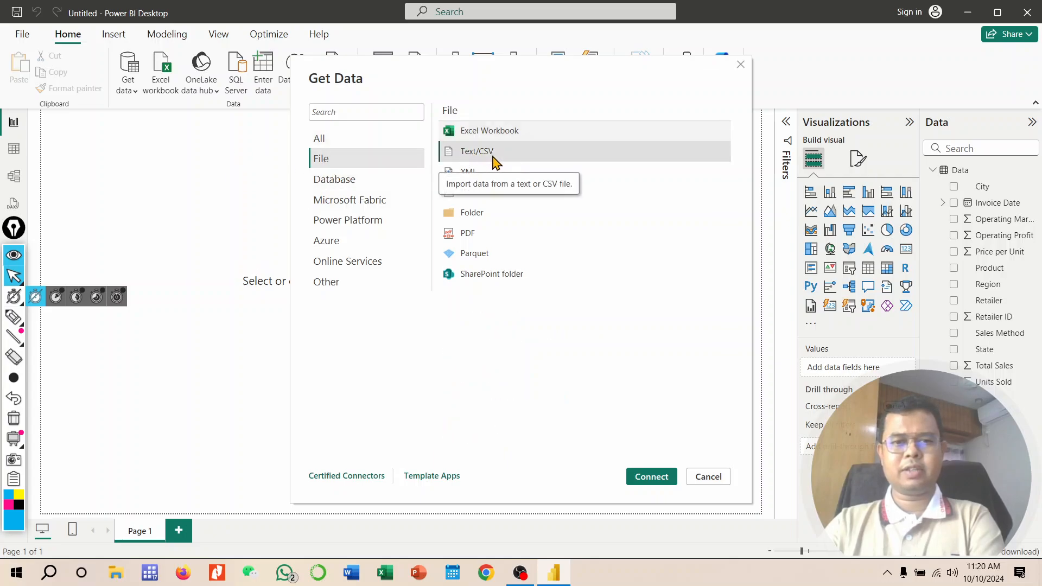
{"action": "left_click", "coordinate": [652, 481]}
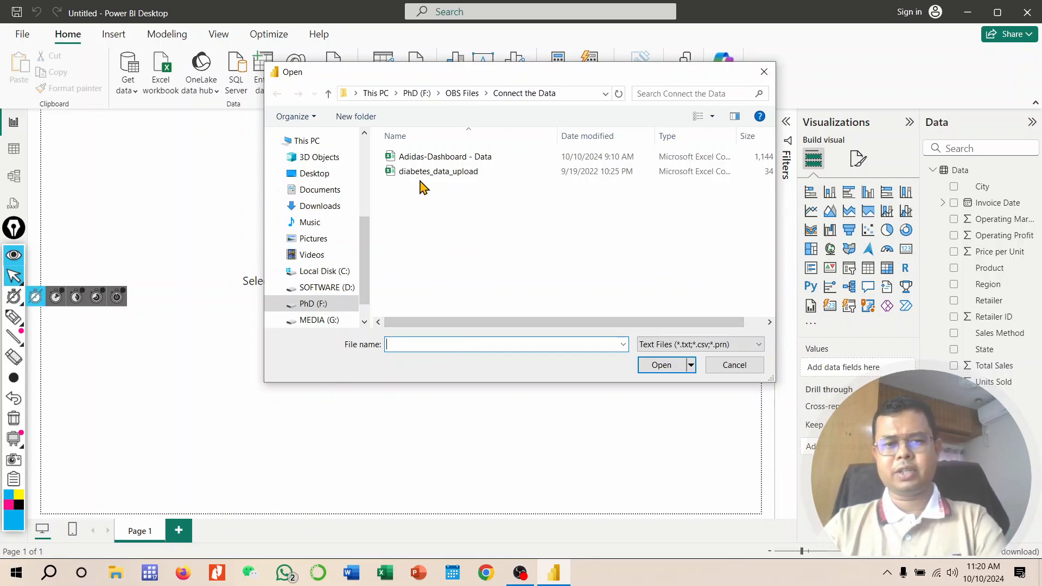
{"action": "left_click", "coordinate": [445, 160]}
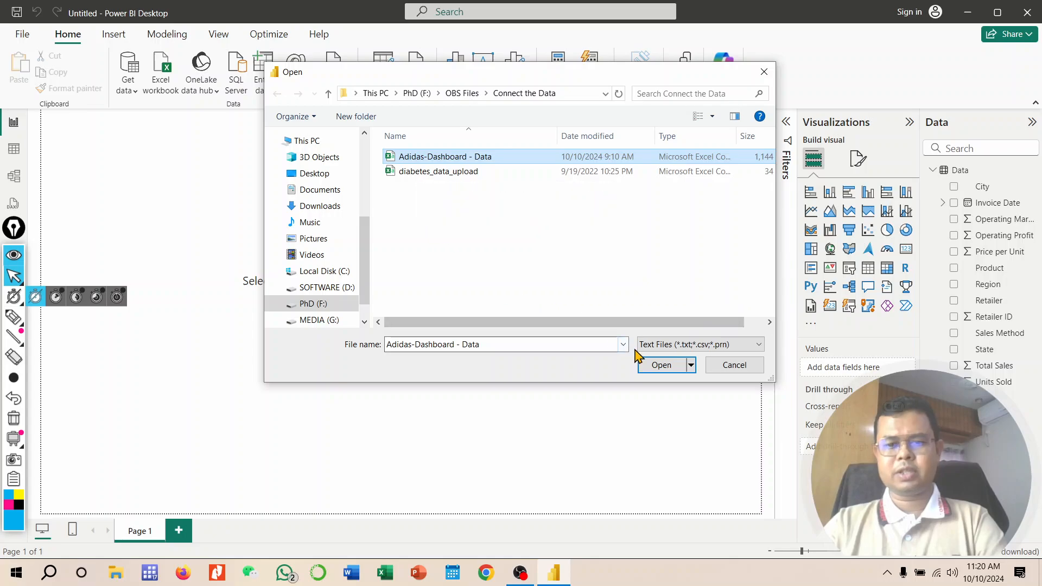
{"action": "left_click", "coordinate": [660, 366]}
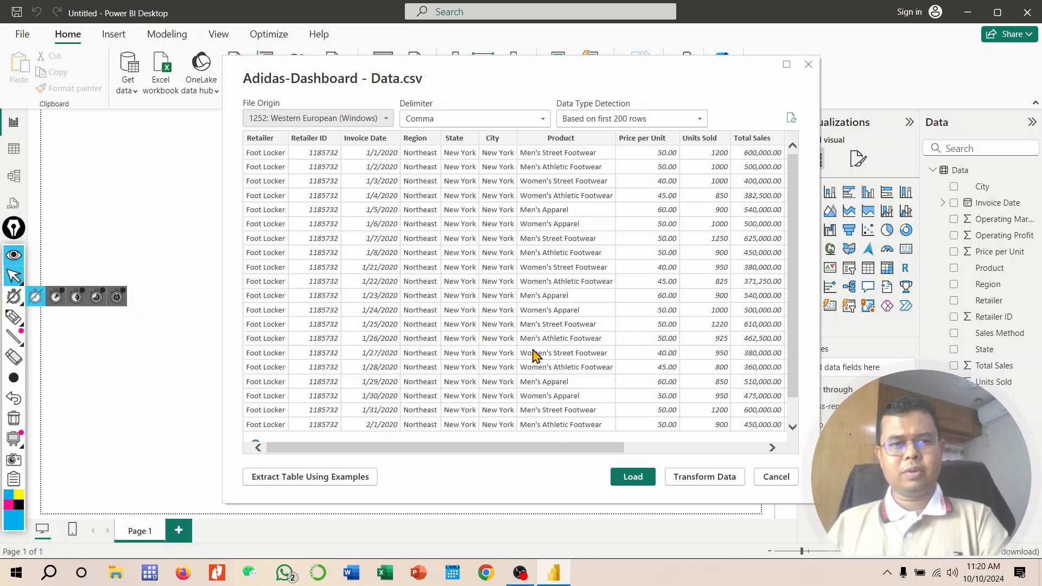
Step: Switch the CSV delimiter to Custom and then back to Comma
{"action": "mouse_move", "coordinate": [556, 71]}
{"action": "left_mouse_down"}
{"action": "mouse_move", "coordinate": [558, 129]}
{"action": "mouse_move", "coordinate": [498, 132]}
{"action": "left_mouse_up"}
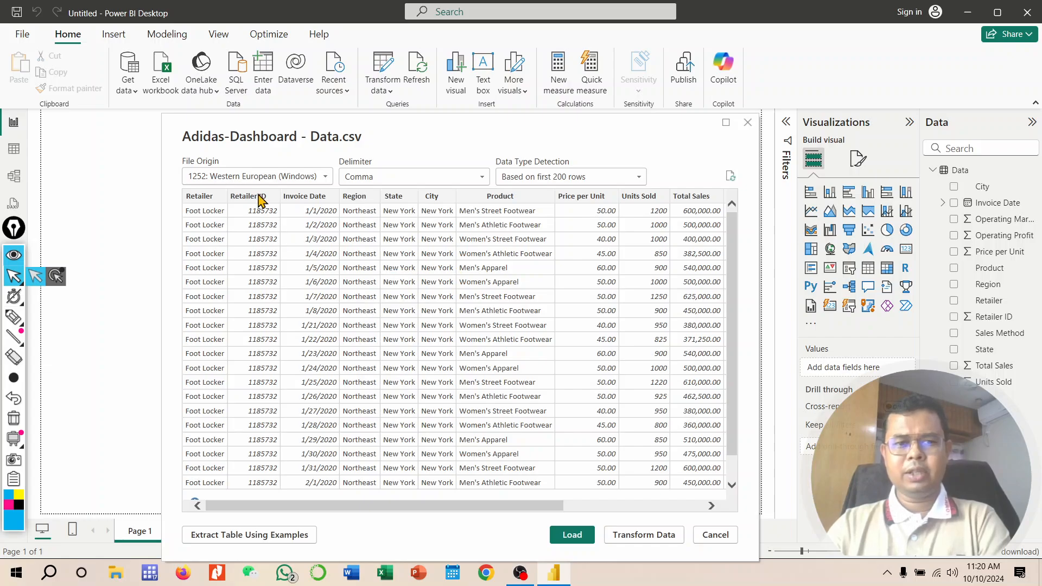
{"action": "left_click_drag", "start_coordinate": [580, 132], "coordinate": [595, 93]}
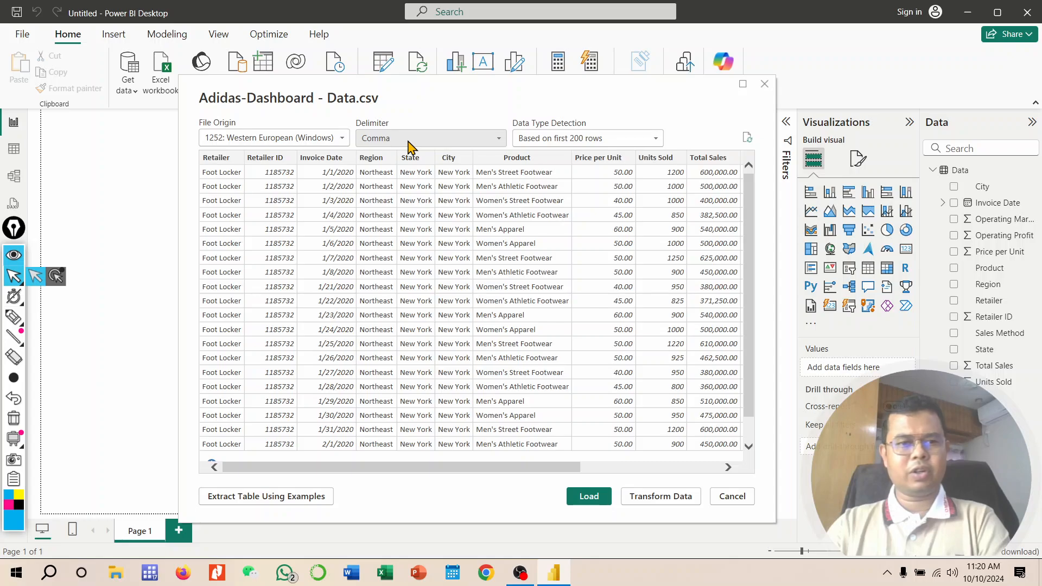
{"action": "left_click", "coordinate": [438, 143]}
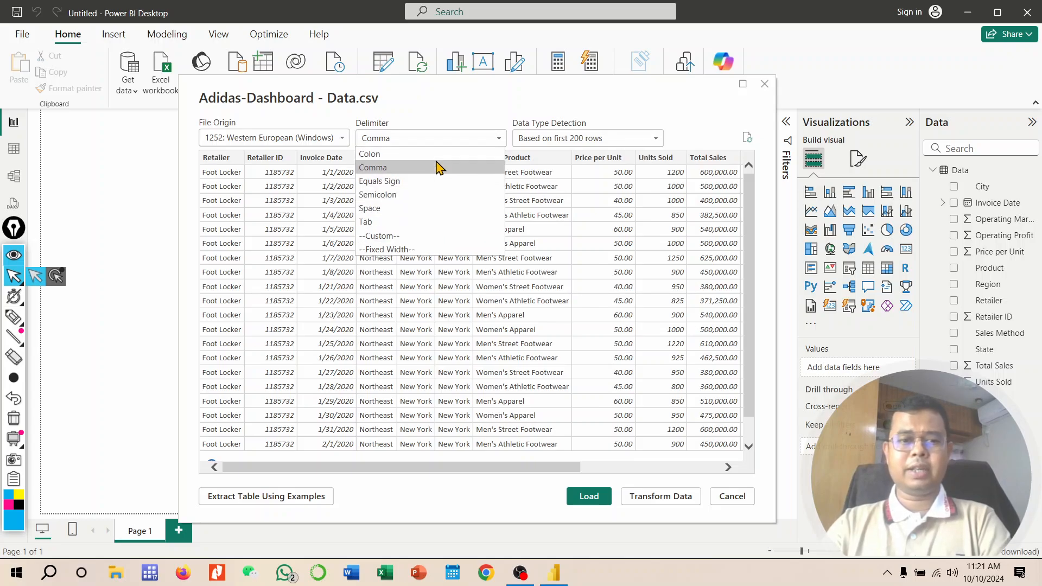
{"action": "left_click", "coordinate": [388, 239]}
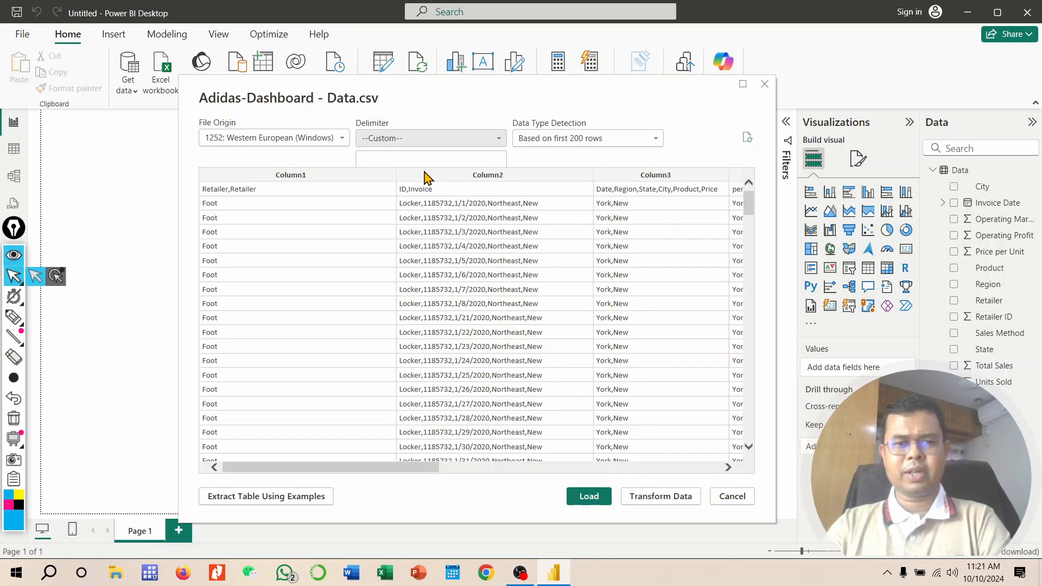
{"action": "left_click", "coordinate": [499, 139]}
{"action": "left_click", "coordinate": [400, 168]}
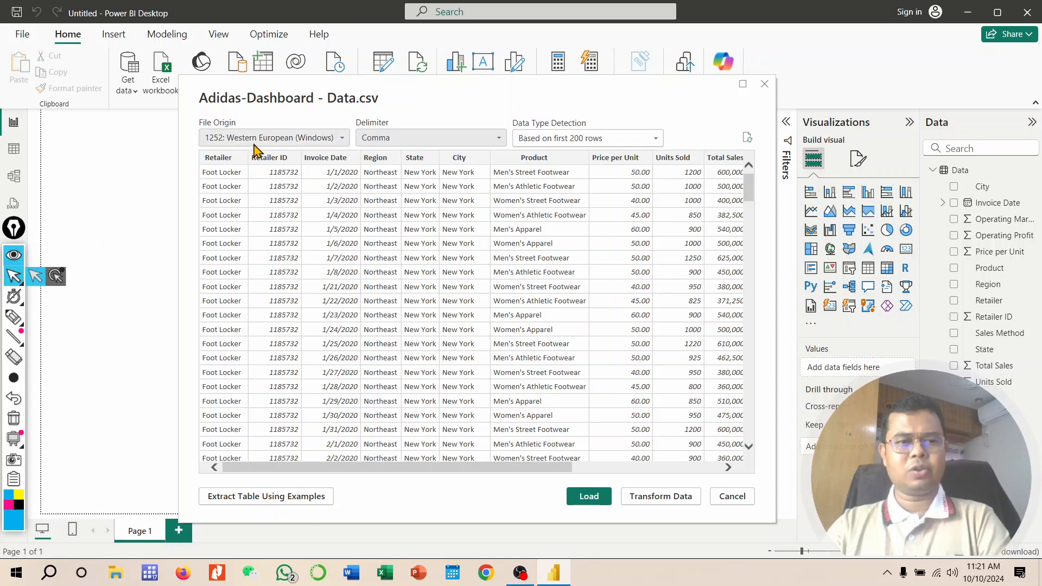
Step: Load the CSV with file origin 1252: Western European (Windows) and Comma delimiter
{"action": "left_click", "coordinate": [341, 138]}
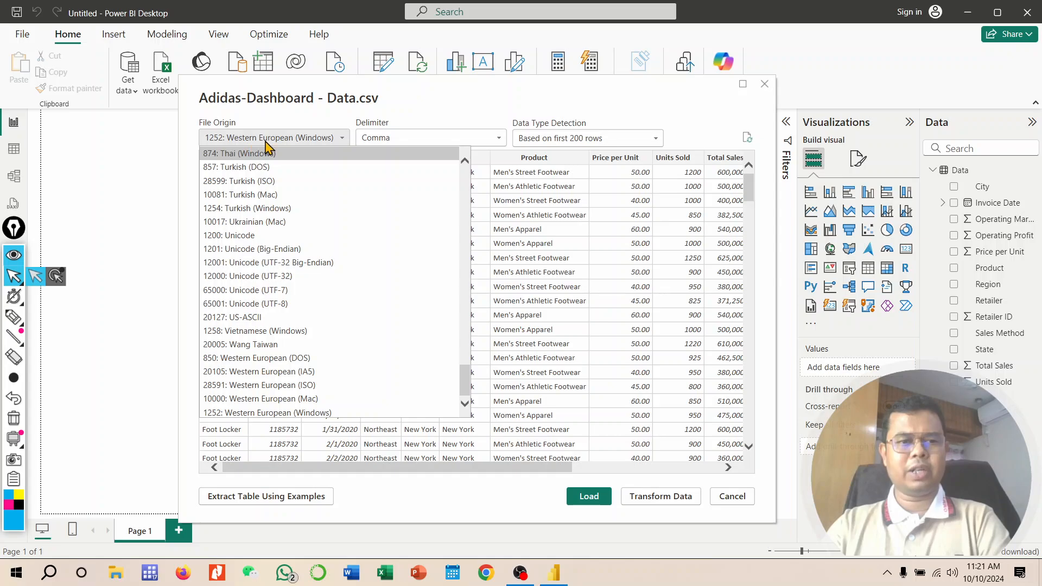
{"action": "left_click", "coordinate": [293, 138]}
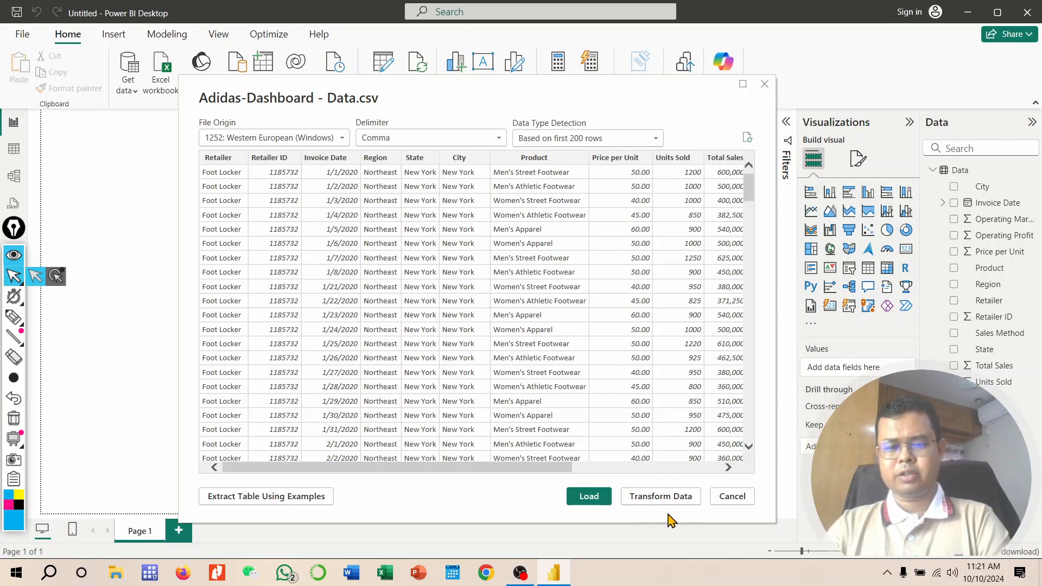
{"action": "left_click", "coordinate": [589, 497]}
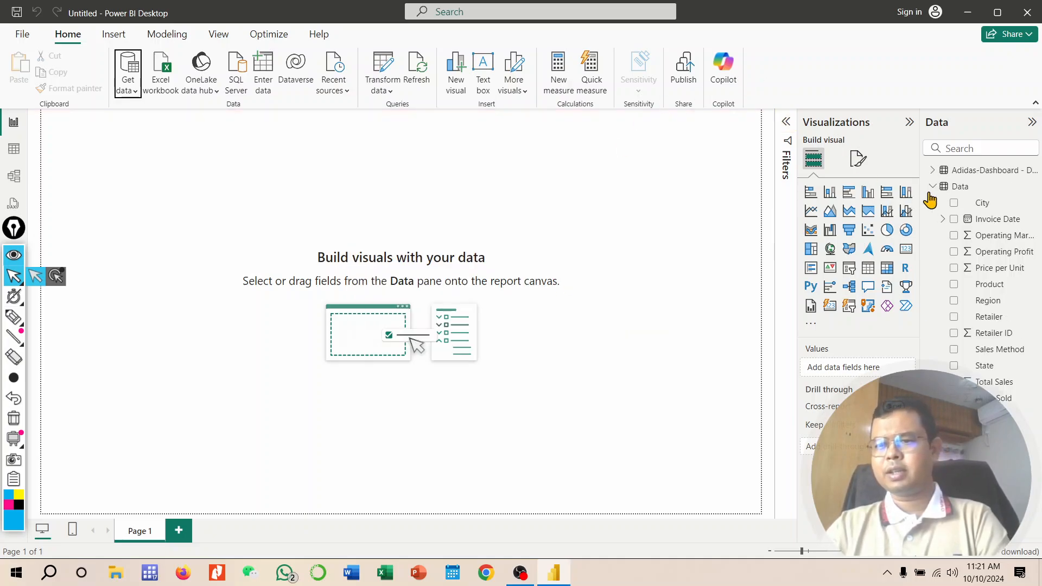
Step: Expand the new Adidas-Dashboard table in the Data pane to view its fields, then collapse the tables
{"action": "left_click", "coordinate": [937, 188]}
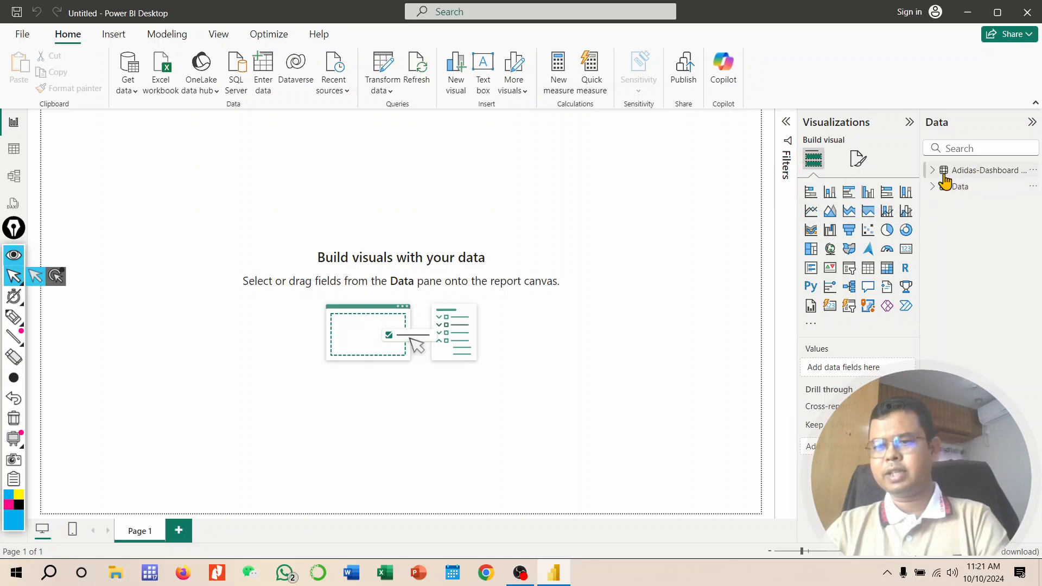
{"action": "left_click", "coordinate": [938, 178]}
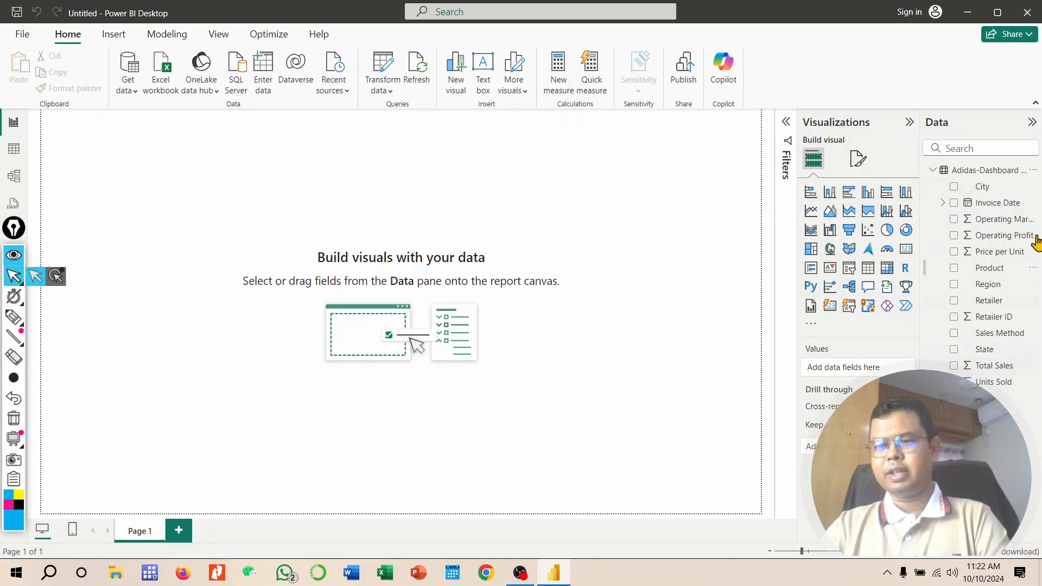
{"action": "left_click", "coordinate": [932, 171]}
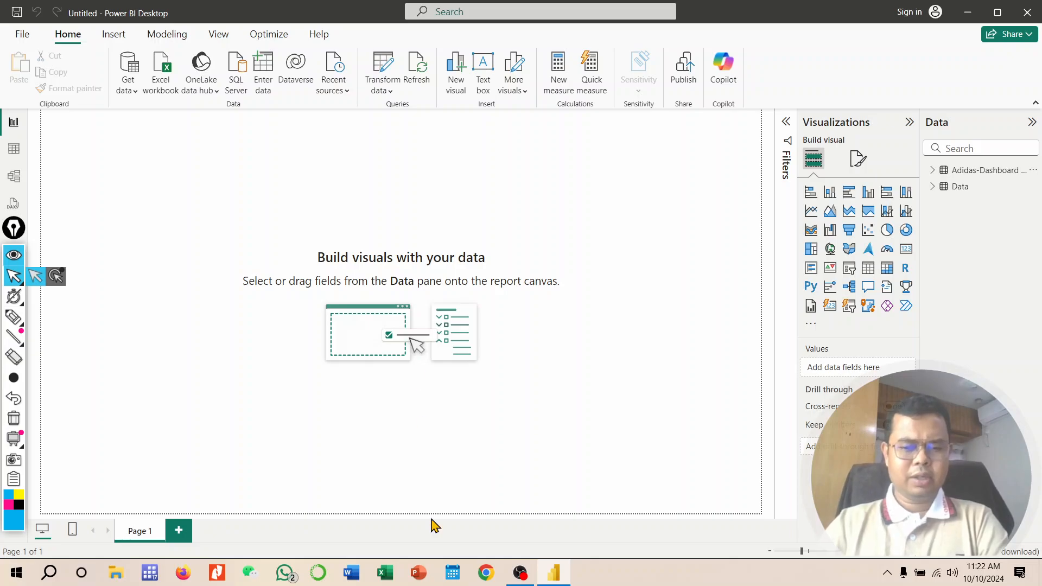
Step: Switch to Google Chrome, maximize the window and choose a browser profile
{"action": "left_click", "coordinate": [486, 573]}
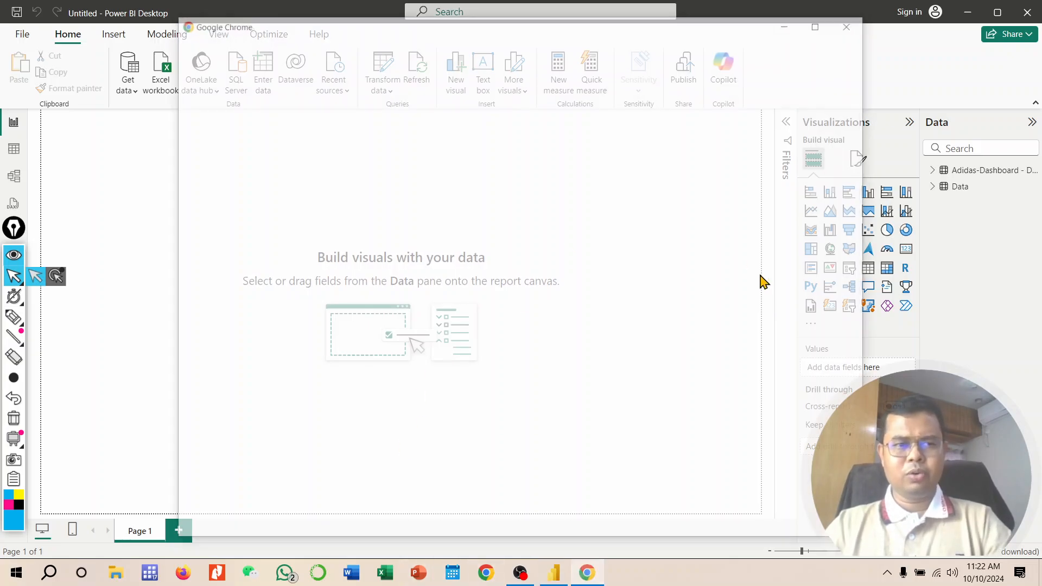
{"action": "left_click", "coordinate": [818, 26]}
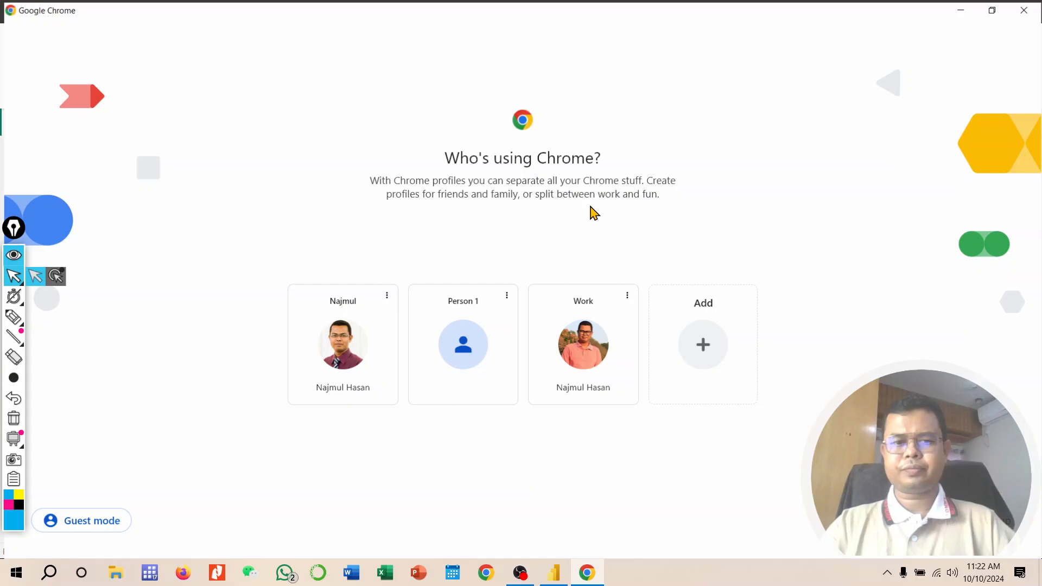
{"action": "left_click", "coordinate": [345, 346]}
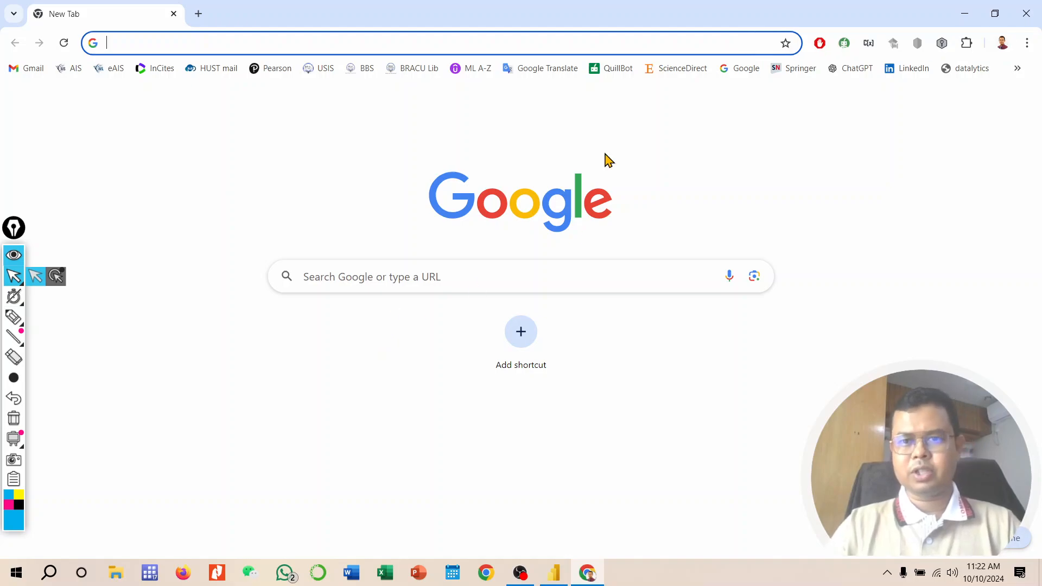
Step: Open Google and search for gdp by country
{"action": "left_click", "coordinate": [751, 69]}
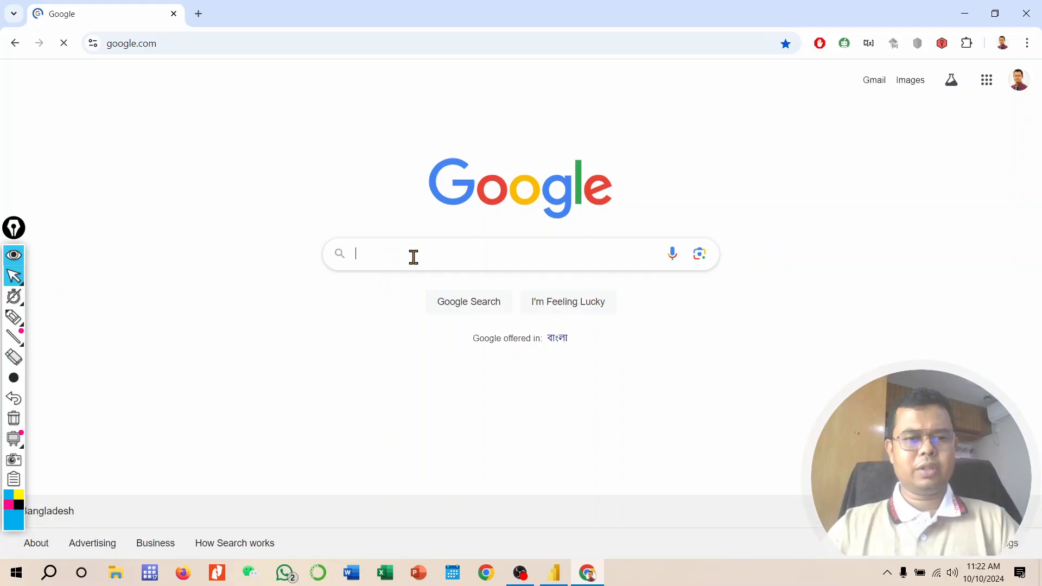
{"action": "left_click", "coordinate": [402, 259]}
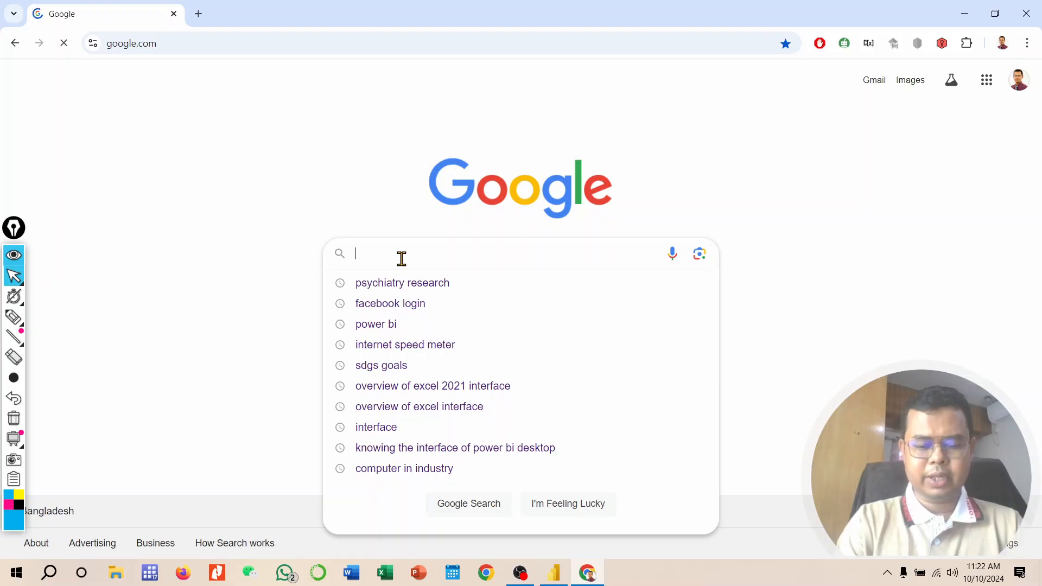
{"action": "type", "text": "gdp by country"}
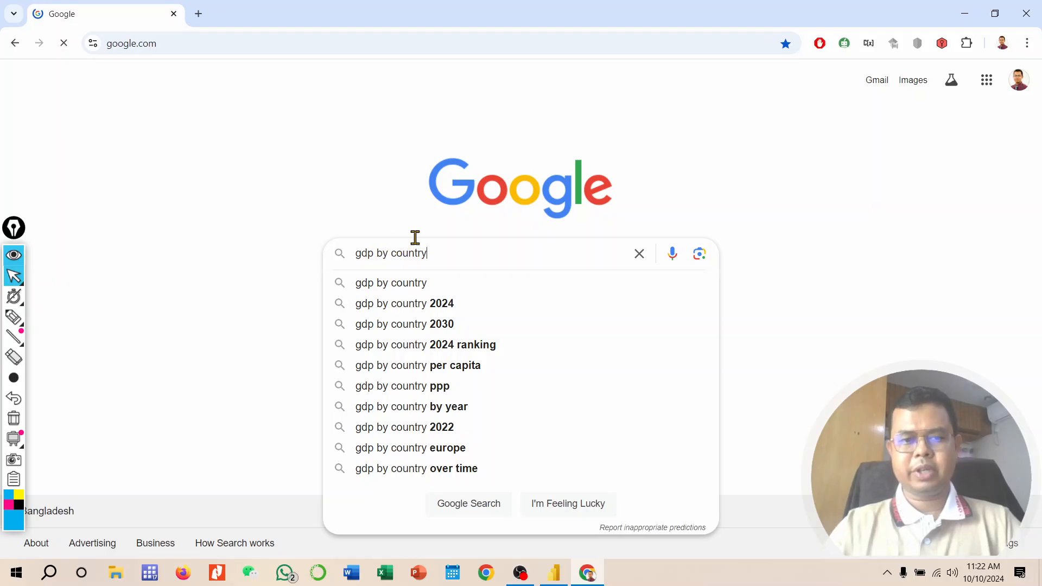
{"action": "key", "text": "Return"}
Step: Open the Wikipedia List of countries by GDP (nominal) page and examine its GDP table
{"action": "scroll", "coordinate": [369, 282], "scroll_direction": "down", "scroll_amount": 2}
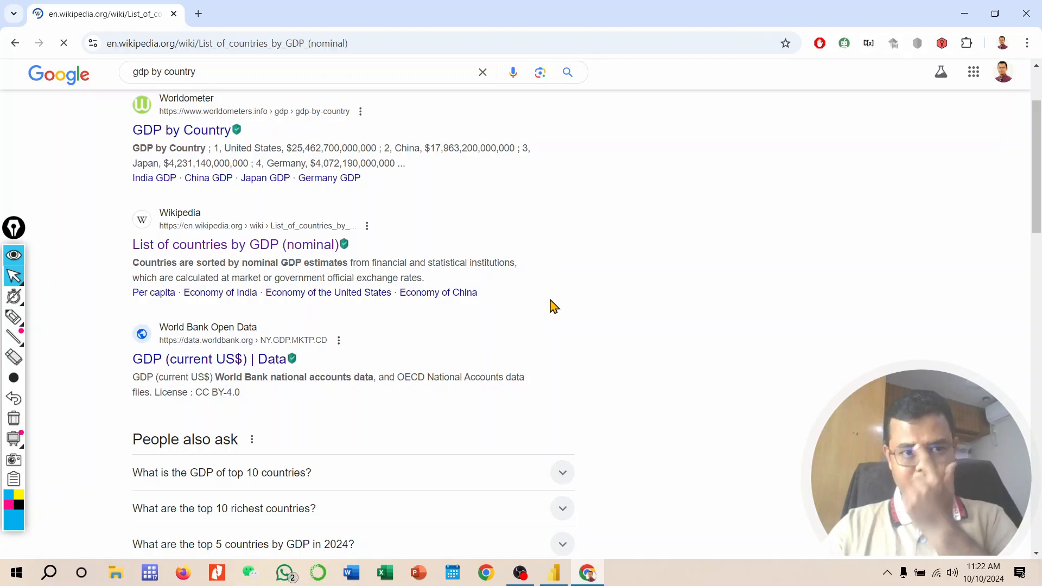
{"action": "scroll", "coordinate": [431, 276], "scroll_direction": "down", "scroll_amount": 20}
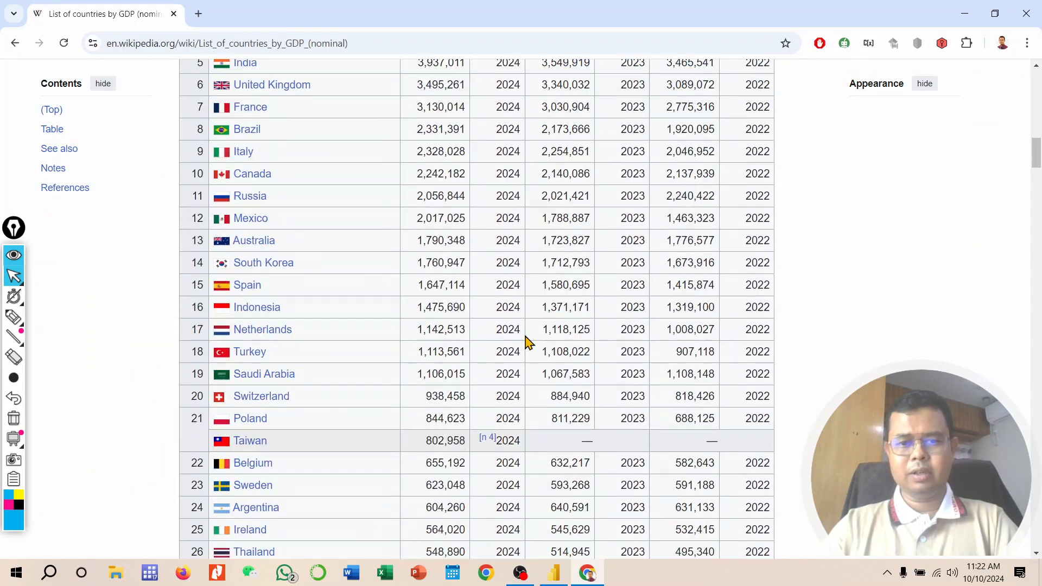
{"action": "scroll", "coordinate": [632, 232], "scroll_direction": "up", "scroll_amount": 4}
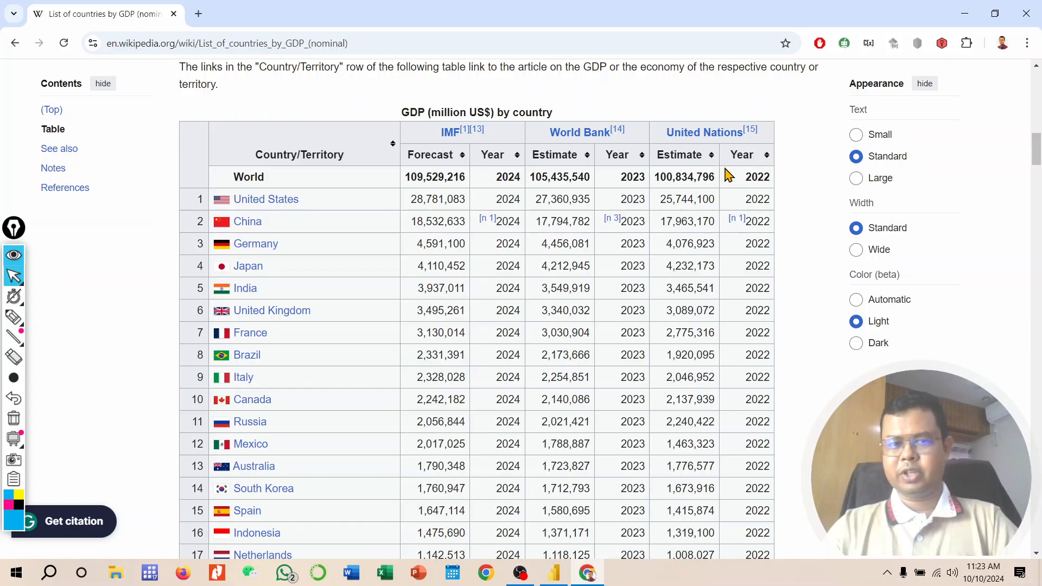
{"action": "scroll", "coordinate": [574, 226], "scroll_direction": "up", "scroll_amount": 20}
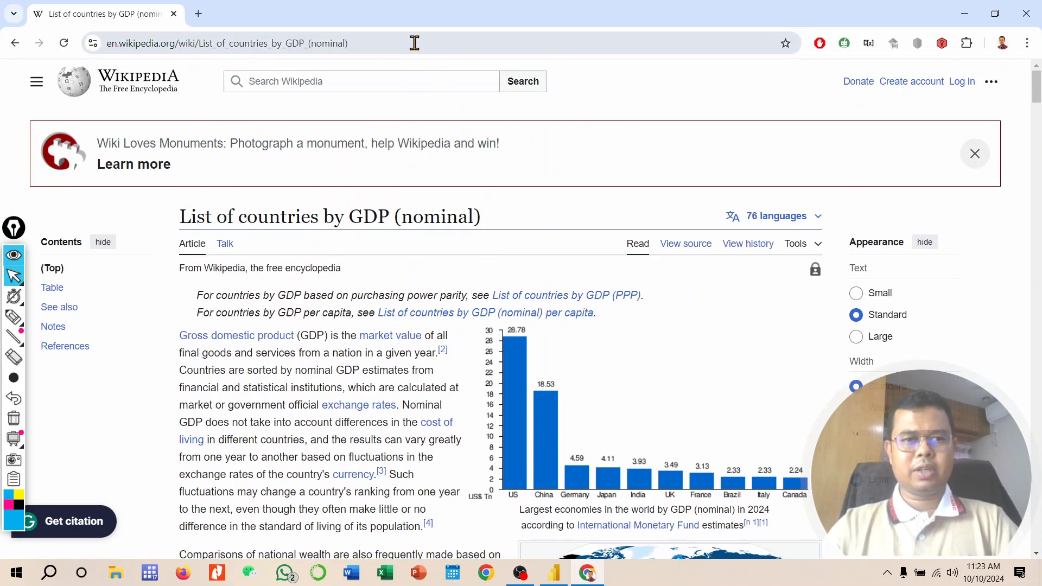
Step: Select the page's full URL in the address bar and minimize the browser
{"action": "left_click", "coordinate": [414, 43]}
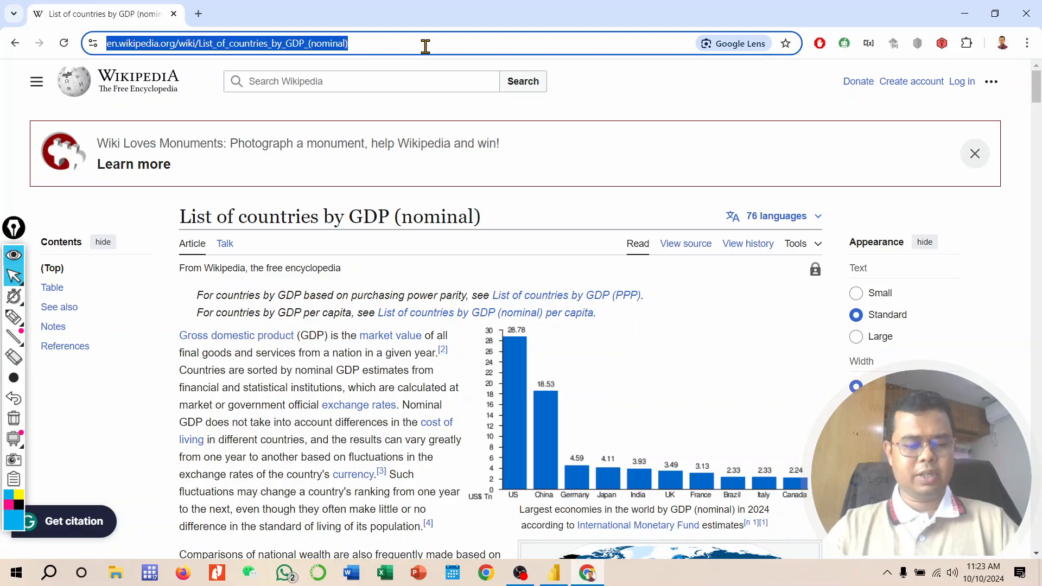
{"action": "left_click", "coordinate": [431, 41]}
{"action": "left_click_drag", "start_coordinate": [460, 42], "coordinate": [103, 43]}
{"action": "key", "text": "ctrl+c"}
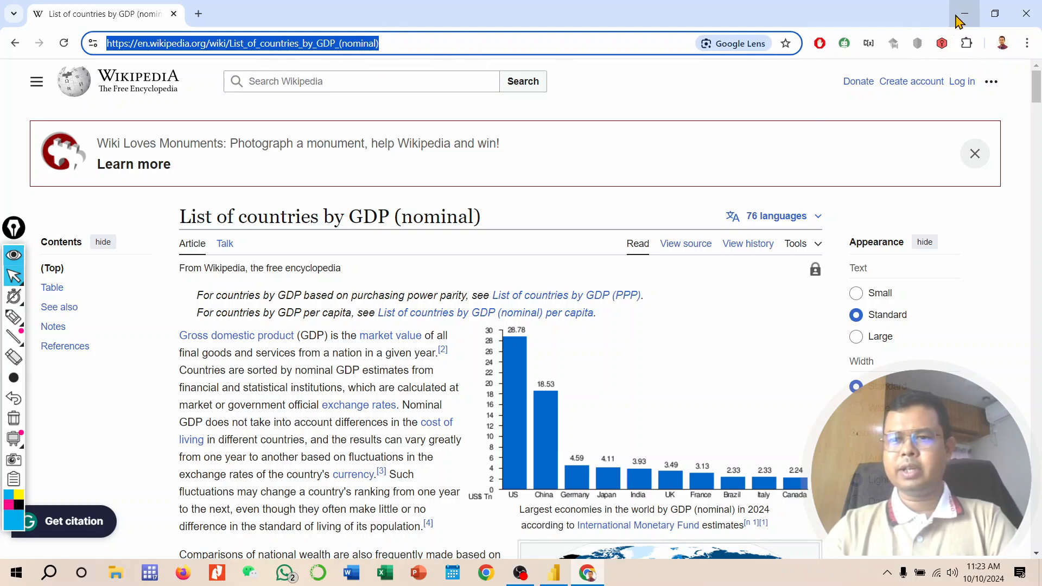
{"action": "left_click", "coordinate": [963, 14]}
Step: Open the Web connector from the Other category of Get Data's full source list
{"action": "left_click", "coordinate": [130, 81]}
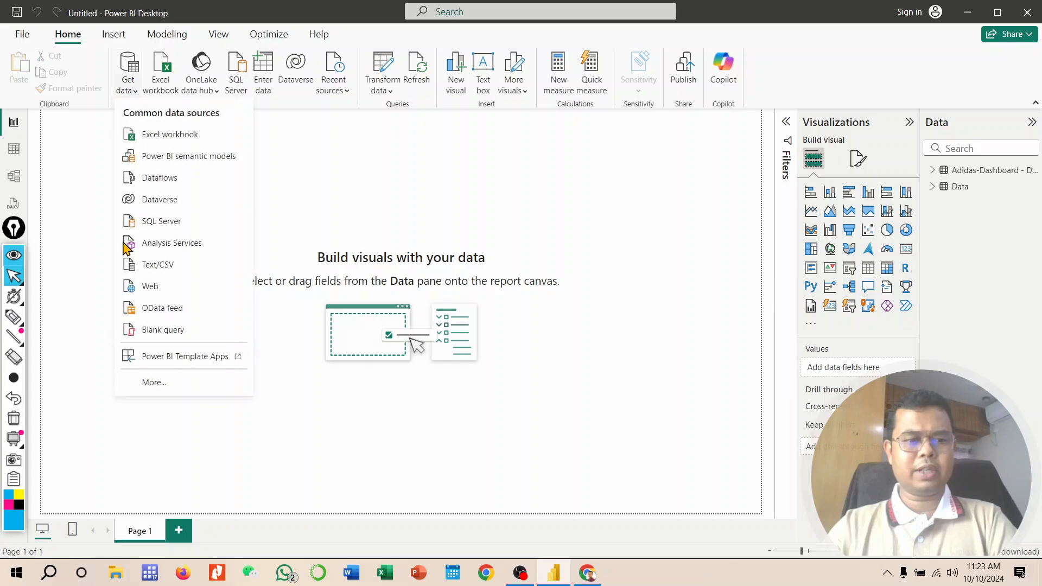
{"action": "left_click", "coordinate": [154, 385]}
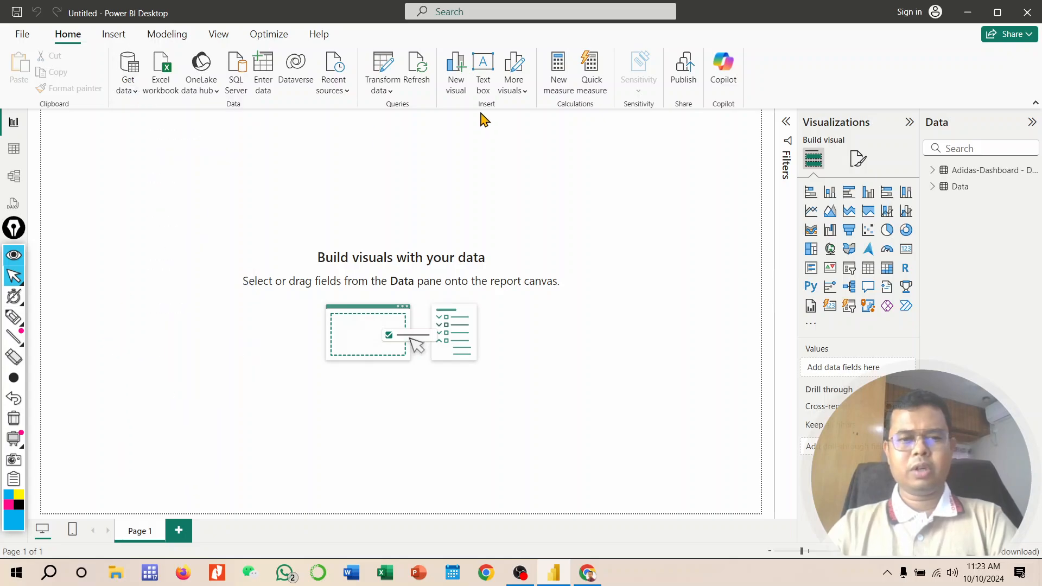
{"action": "left_click", "coordinate": [329, 287]}
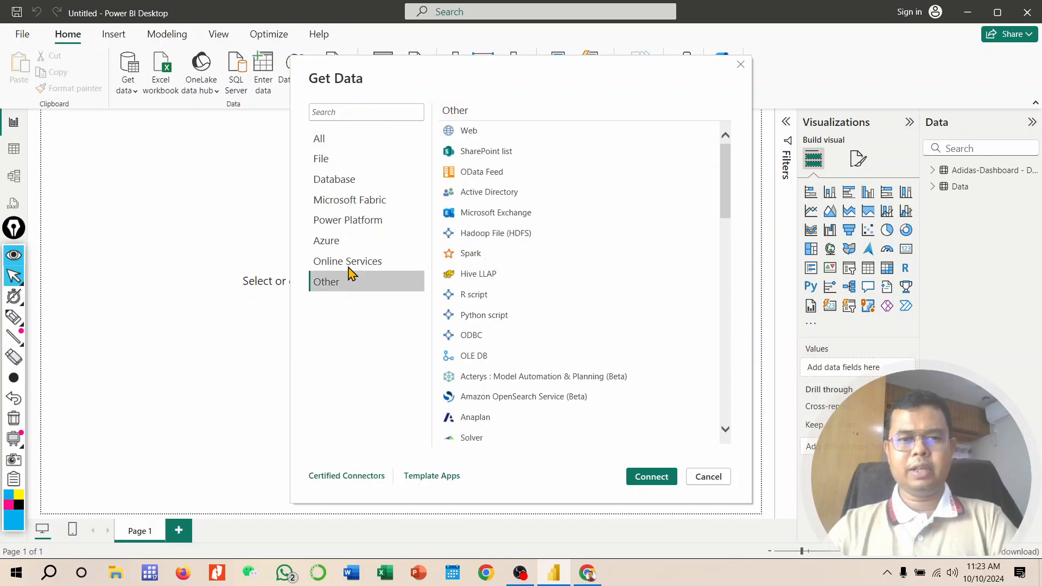
{"action": "left_click", "coordinate": [479, 135]}
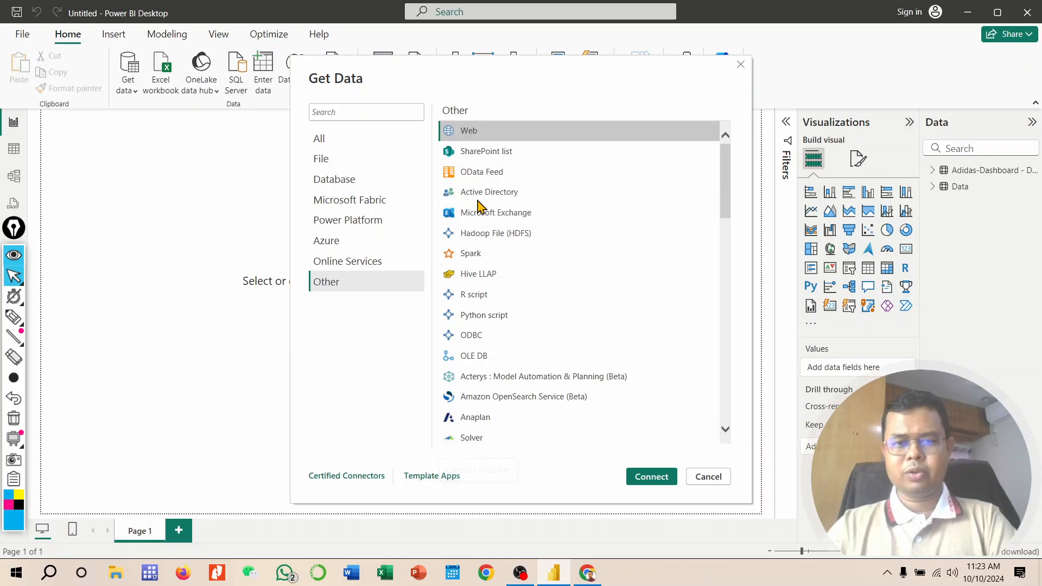
{"action": "left_click", "coordinate": [644, 481]}
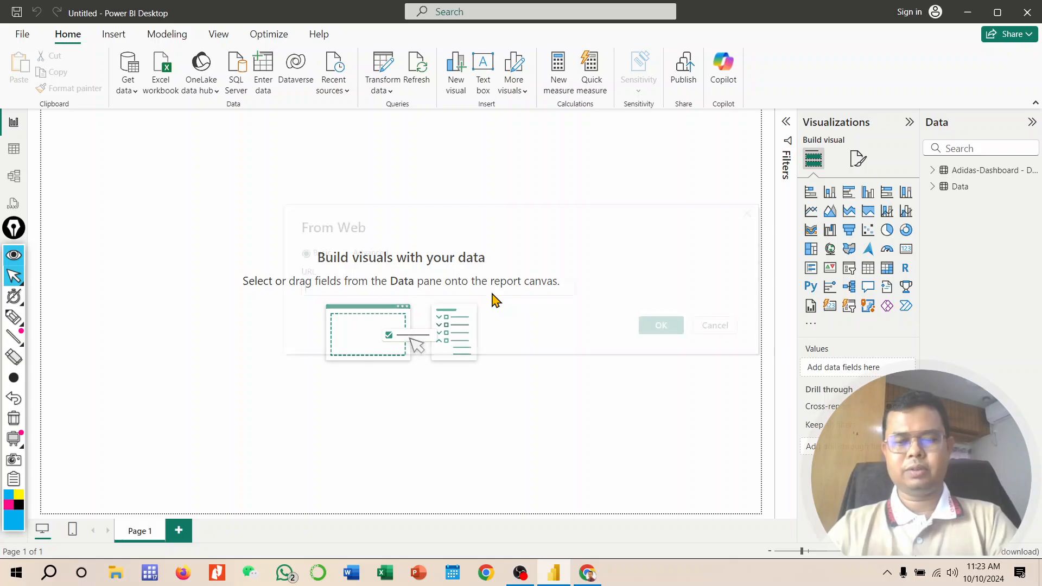
Step: Paste the Wikipedia page URL as the web source and connect with anonymous access
{"action": "left_click", "coordinate": [373, 290]}
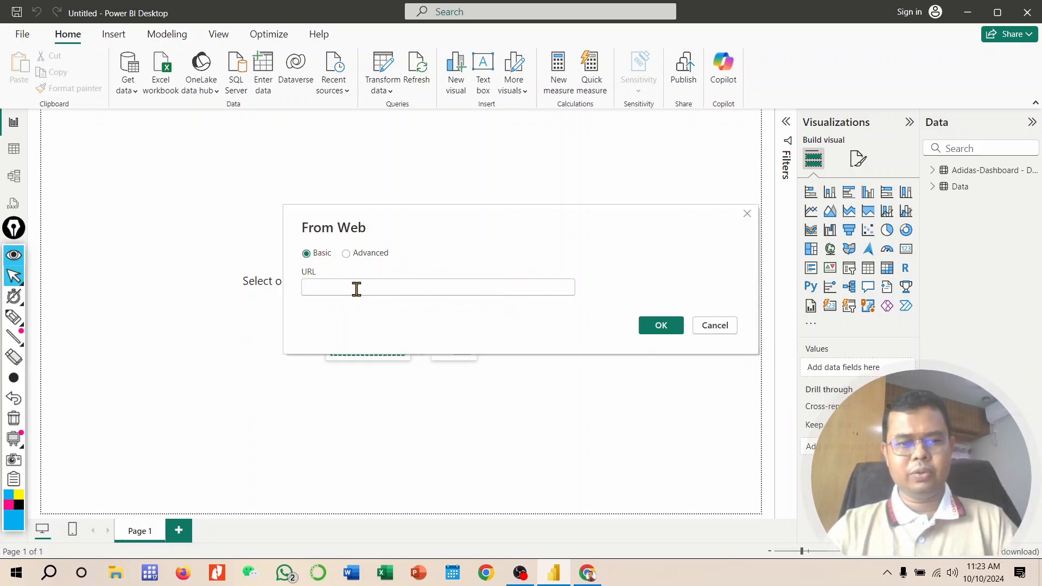
{"action": "key", "text": "ctrl+v"}
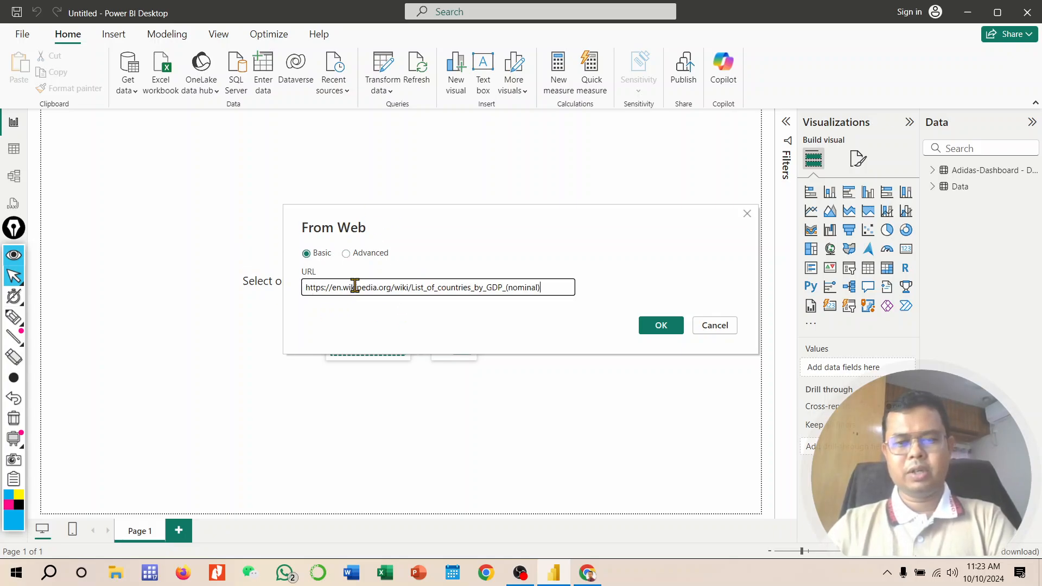
{"action": "left_click", "coordinate": [658, 328]}
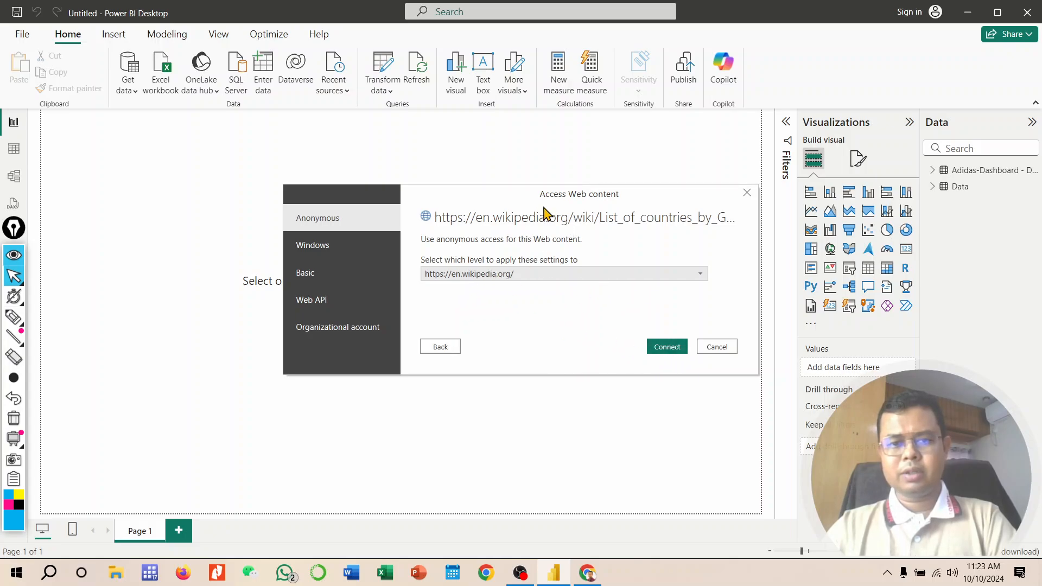
{"action": "left_click", "coordinate": [661, 348]}
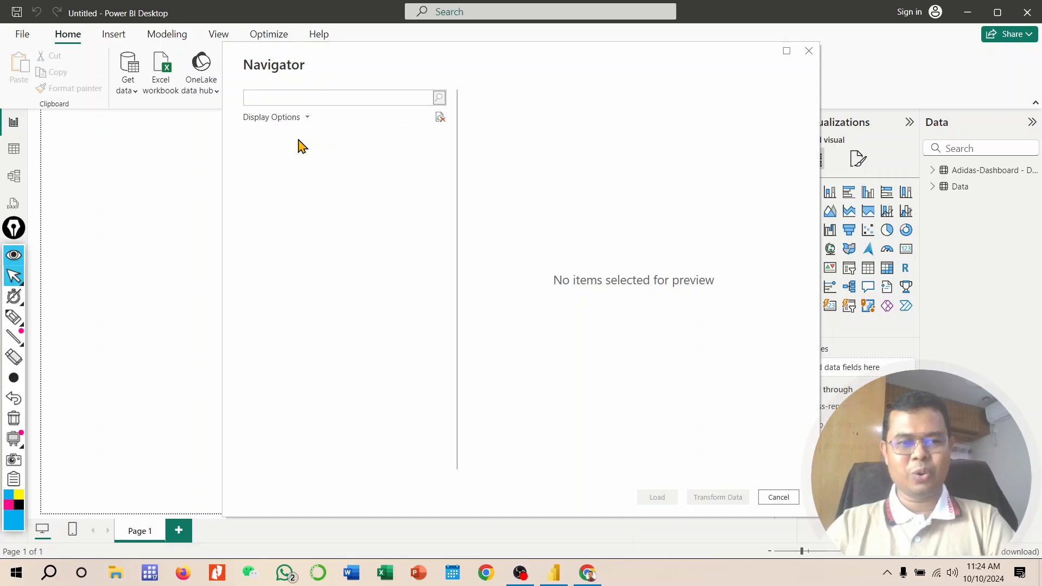
Step: Select the GDP (million US$) by country table in the Navigator and scroll its preview
{"action": "left_click", "coordinate": [305, 118]}
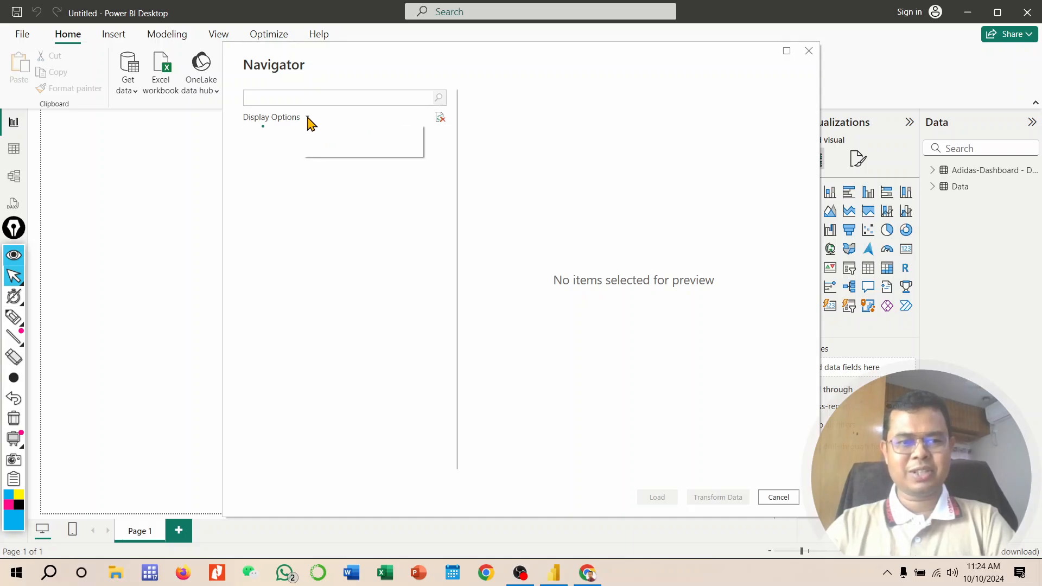
{"action": "left_click", "coordinate": [305, 219]}
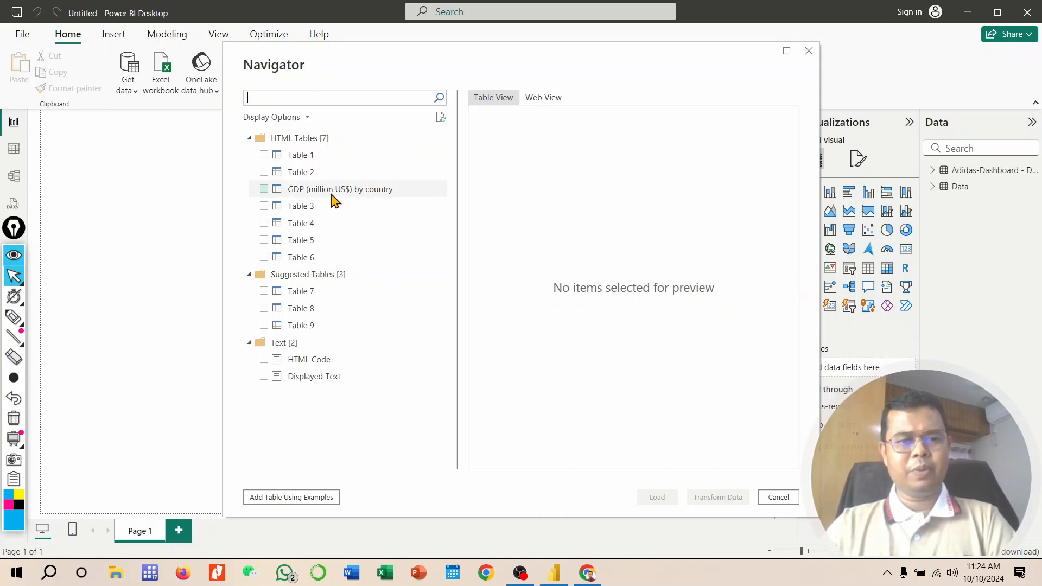
{"action": "left_click", "coordinate": [264, 190]}
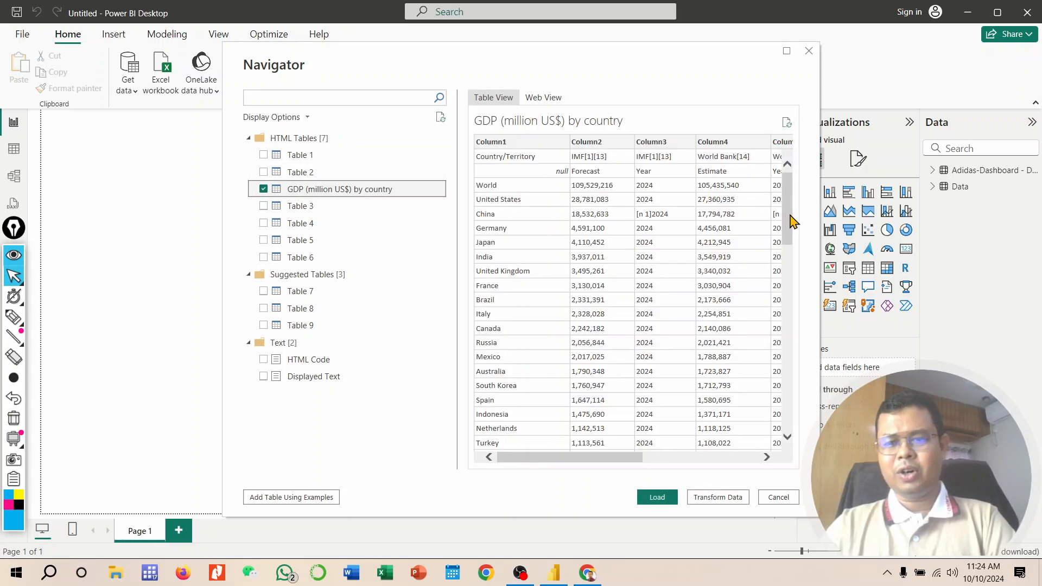
{"action": "left_click_drag", "start_coordinate": [790, 221], "coordinate": [789, 198]}
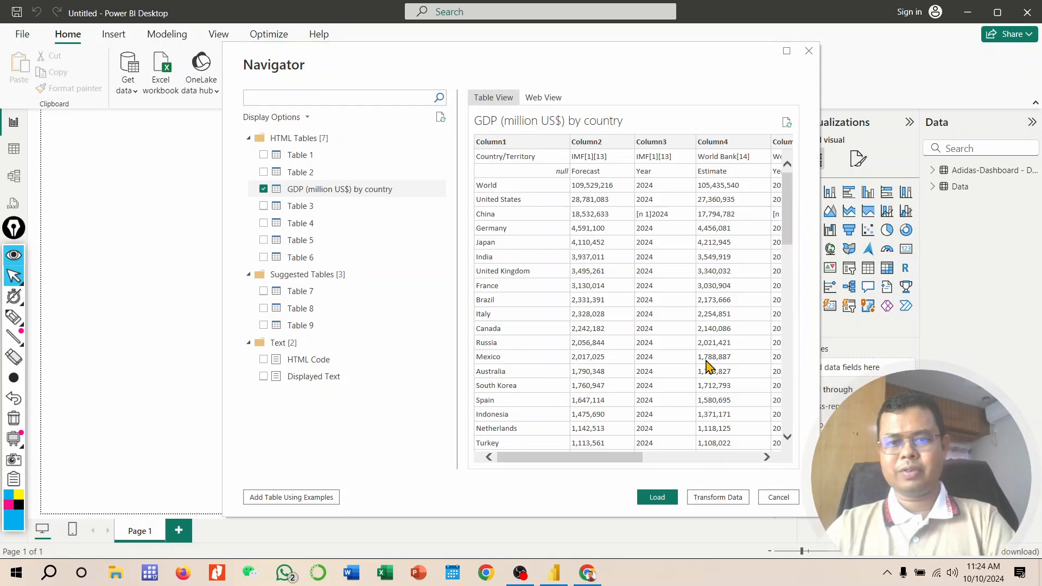
{"action": "mouse_move", "coordinate": [570, 457]}
{"action": "left_mouse_down"}
{"action": "mouse_move", "coordinate": [709, 457]}
{"action": "mouse_move", "coordinate": [549, 455]}
{"action": "left_mouse_up"}
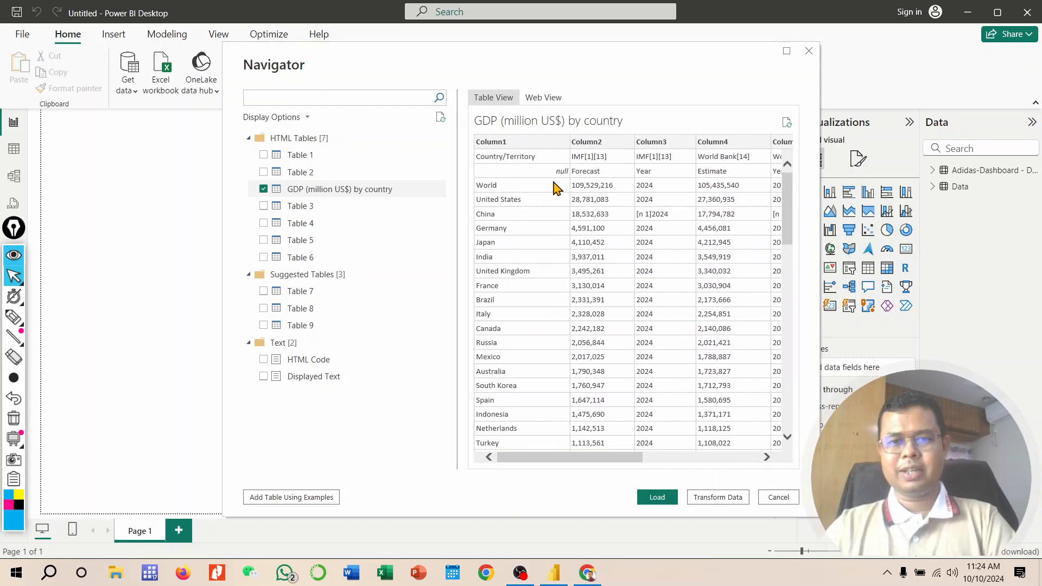
Step: Preview the page in Web View, return to Table View and load the GDP table
{"action": "left_click", "coordinate": [548, 99]}
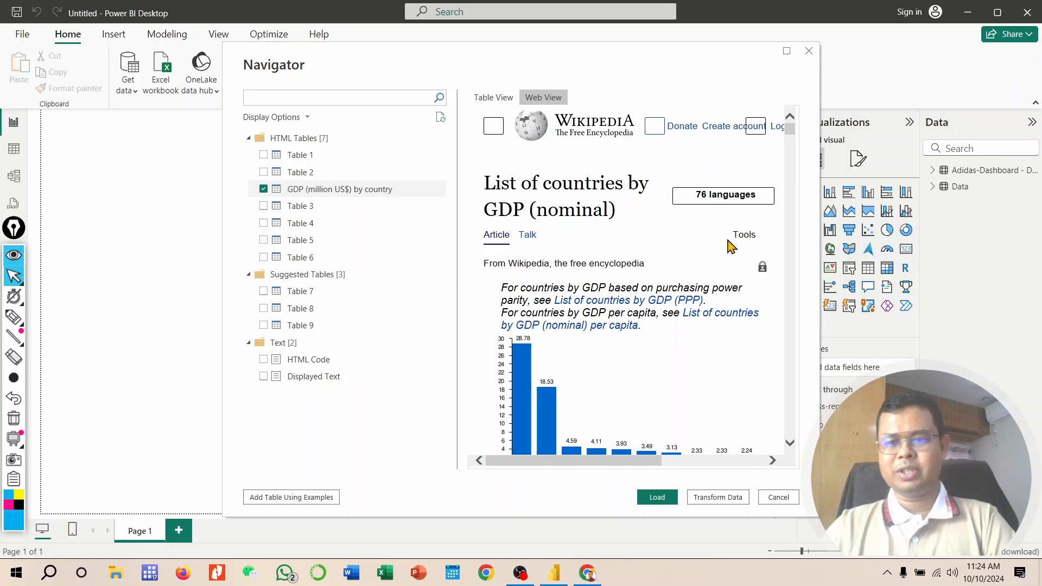
{"action": "scroll", "coordinate": [692, 277], "scroll_direction": "down", "scroll_amount": 15}
{"action": "scroll", "coordinate": [691, 282], "scroll_direction": "down", "scroll_amount": 4}
{"action": "scroll", "coordinate": [685, 202], "scroll_direction": "up", "scroll_amount": 20}
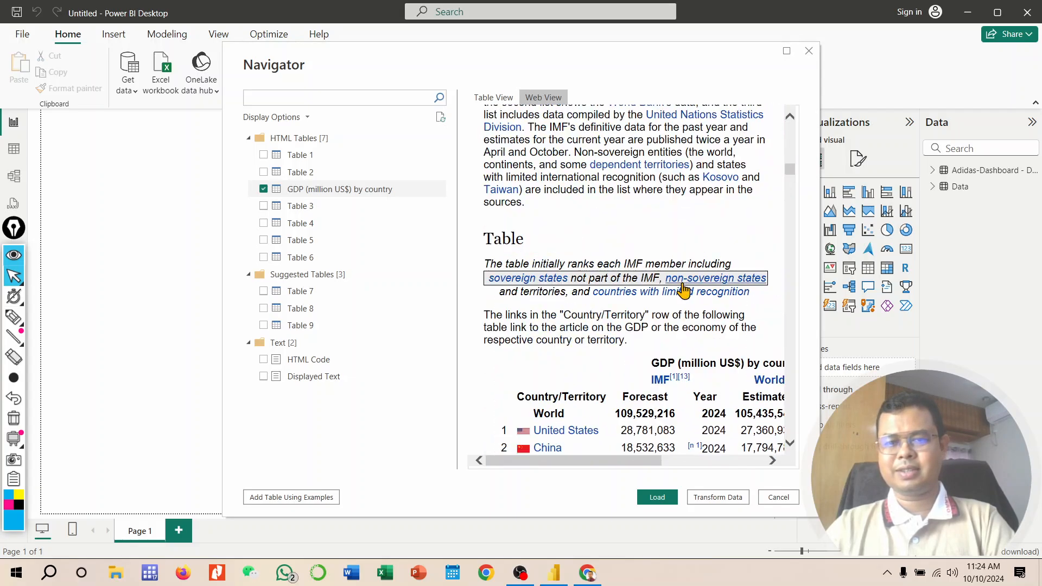
{"action": "left_click", "coordinate": [502, 101]}
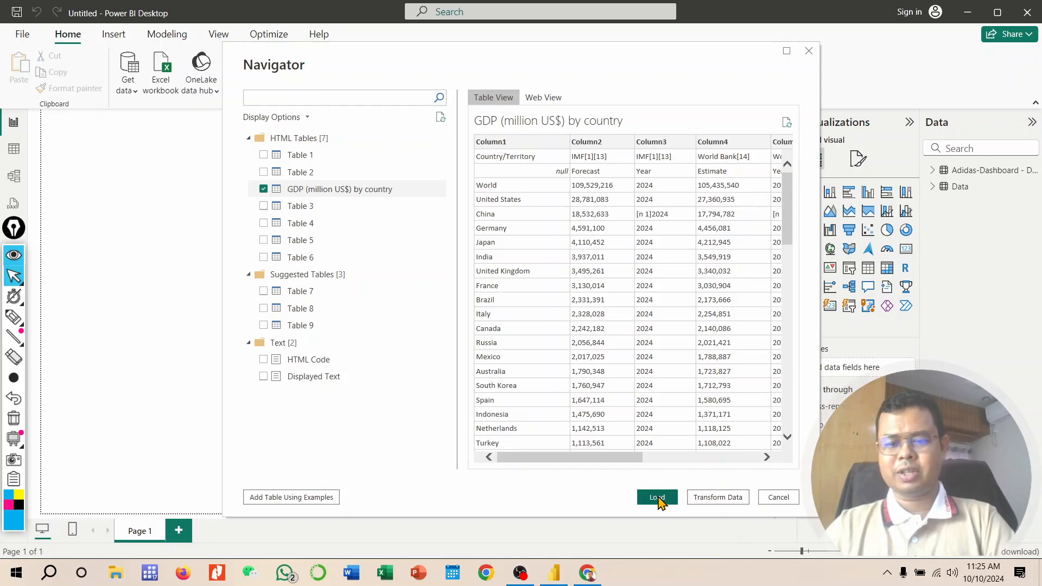
{"action": "left_click", "coordinate": [658, 498]}
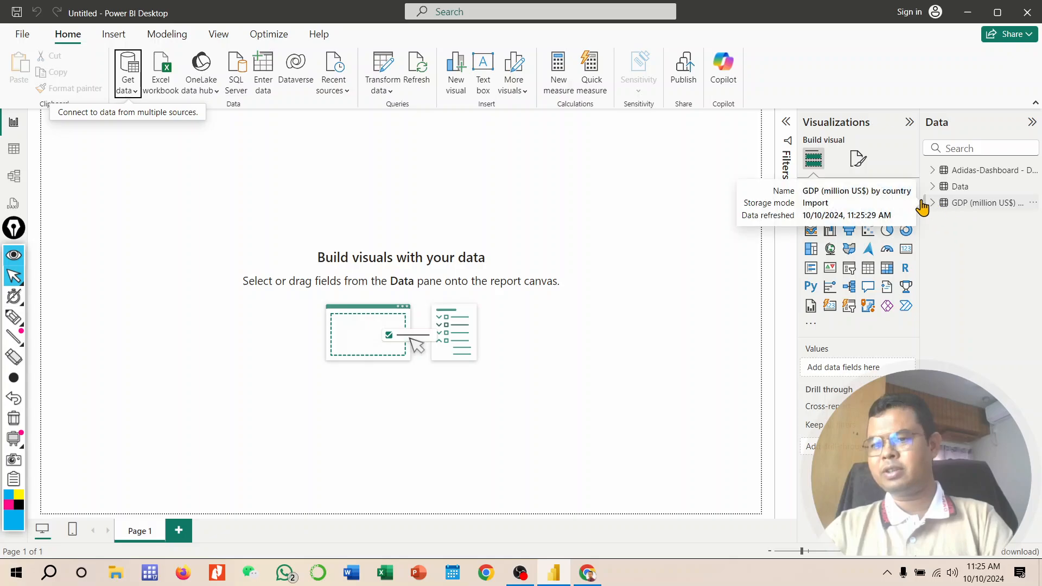
Step: Widen the Data pane, expand the GDP table's fields and open the table in Table view
{"action": "left_click_drag", "start_coordinate": [922, 197], "coordinate": [875, 197]}
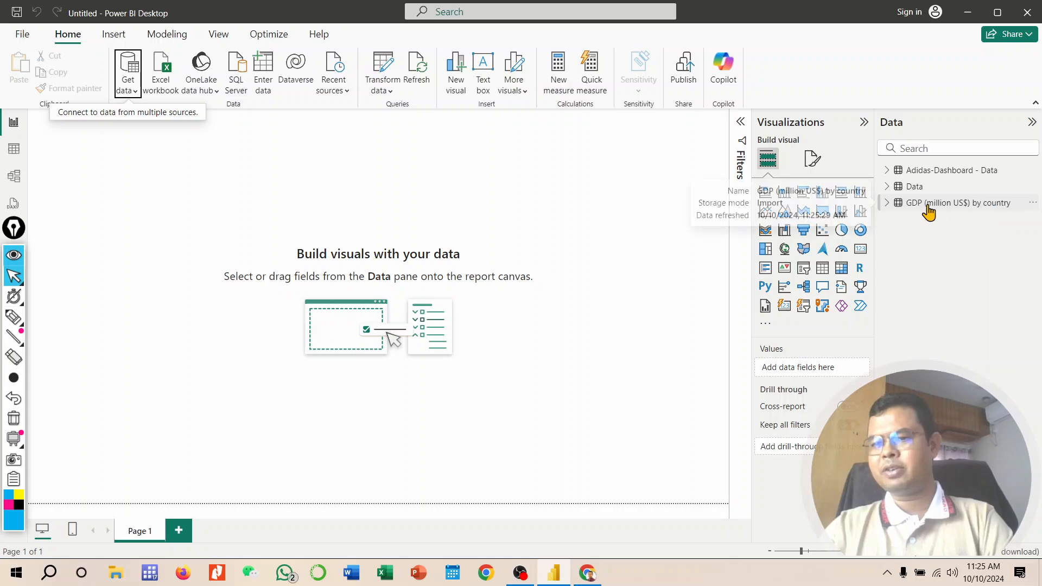
{"action": "left_click", "coordinate": [888, 204]}
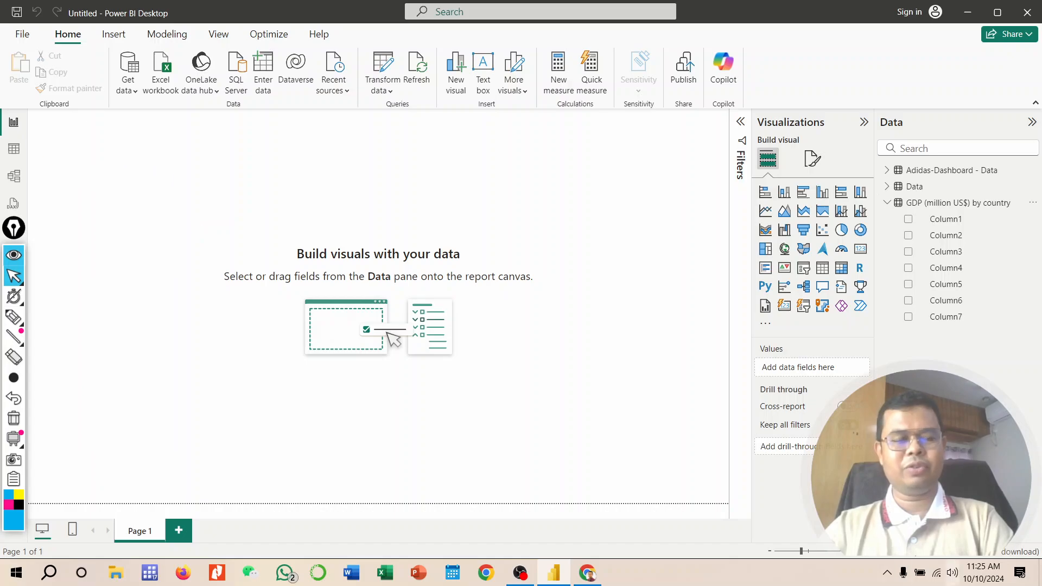
{"action": "left_click", "coordinate": [18, 147]}
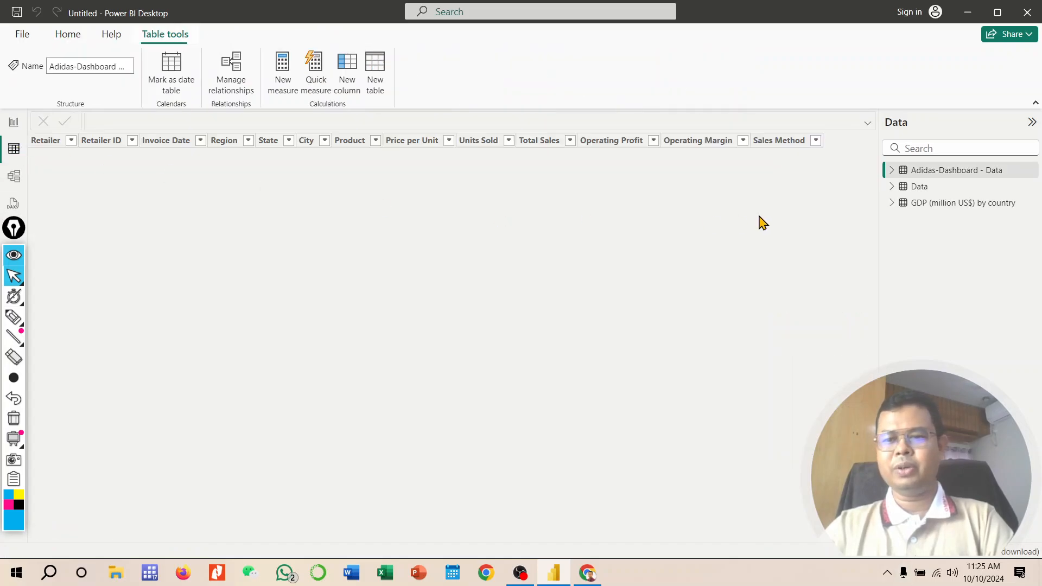
{"action": "left_click", "coordinate": [911, 207]}
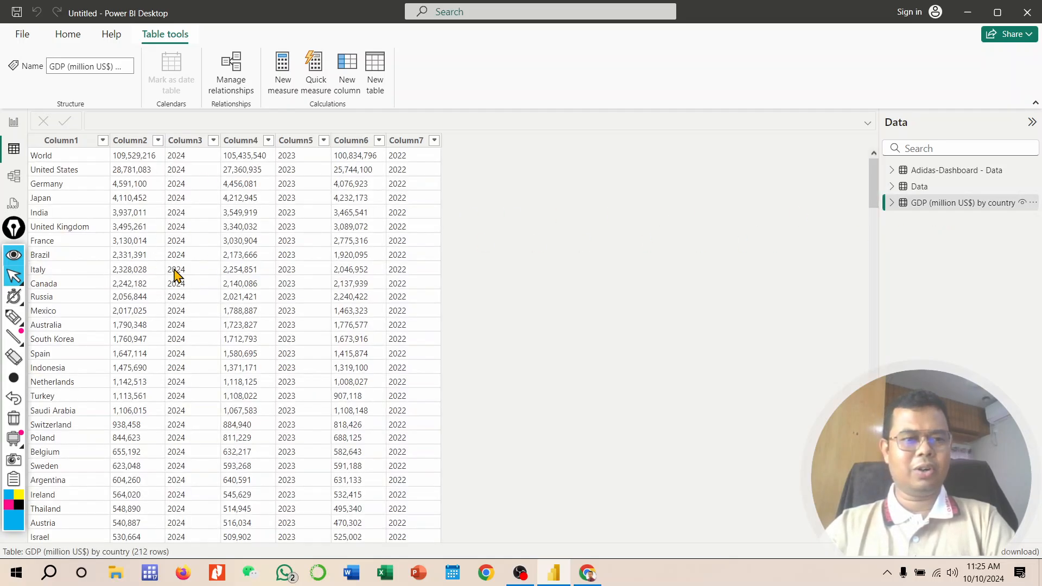
{"action": "scroll", "coordinate": [179, 287], "scroll_direction": "down", "scroll_amount": 15}
{"action": "scroll", "coordinate": [179, 287], "scroll_direction": "up", "scroll_amount": 15}
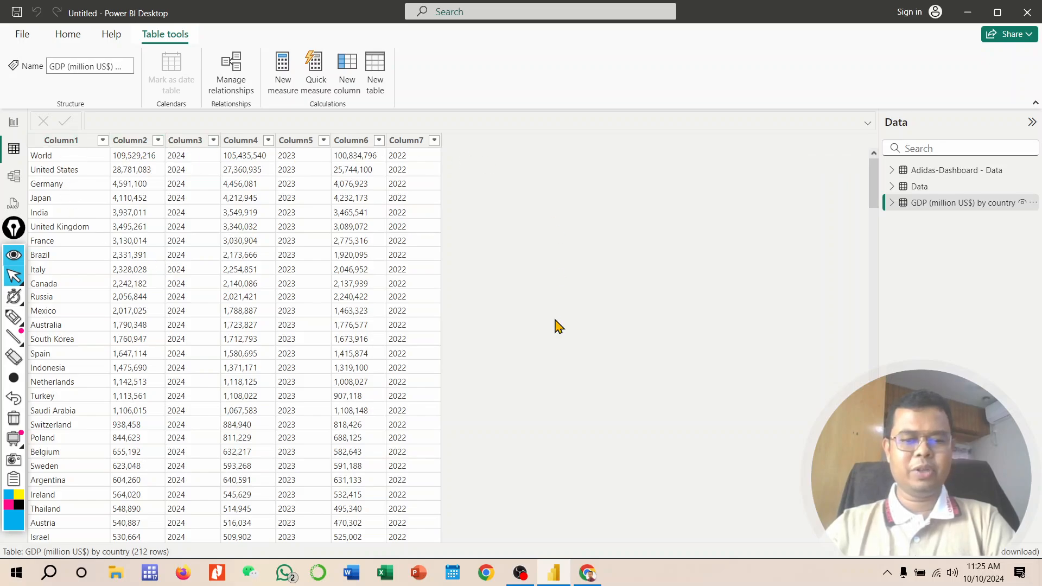
{"action": "mouse_move", "coordinate": [587, 577]}
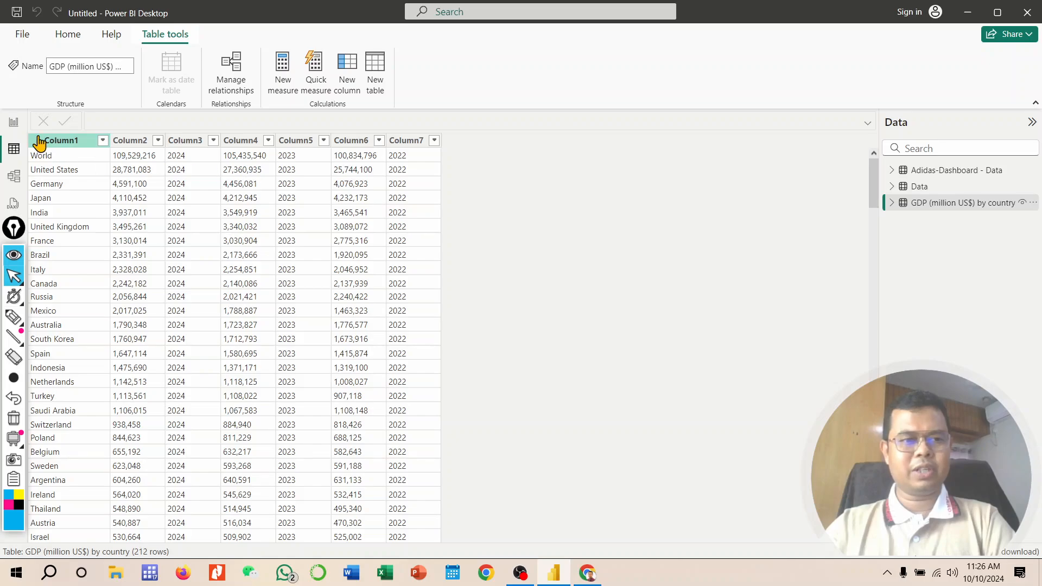
Step: Rename Column1 of the GDP table to Country
{"action": "right_click", "coordinate": [72, 142]}
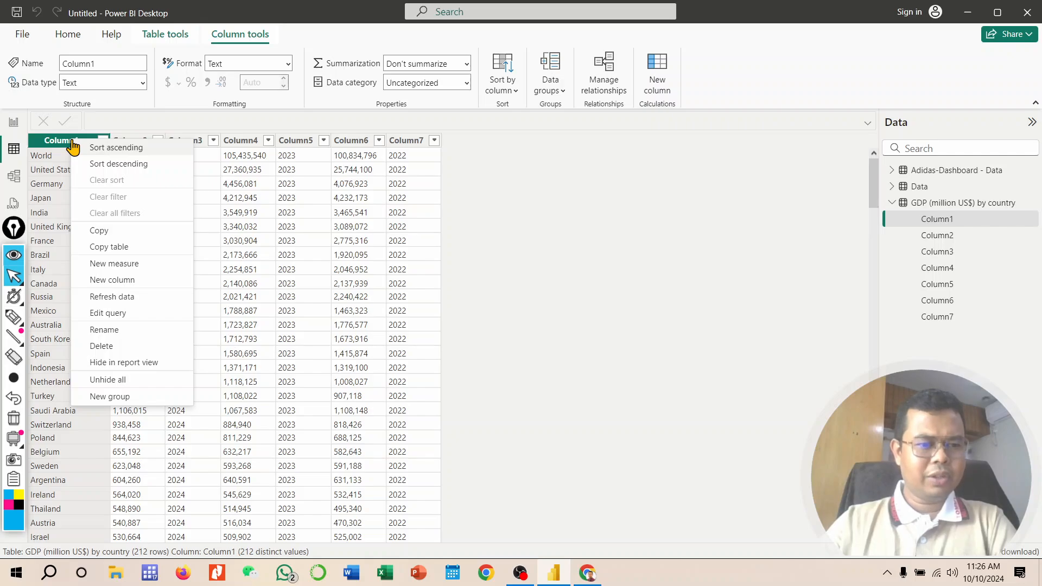
{"action": "left_click", "coordinate": [104, 330]}
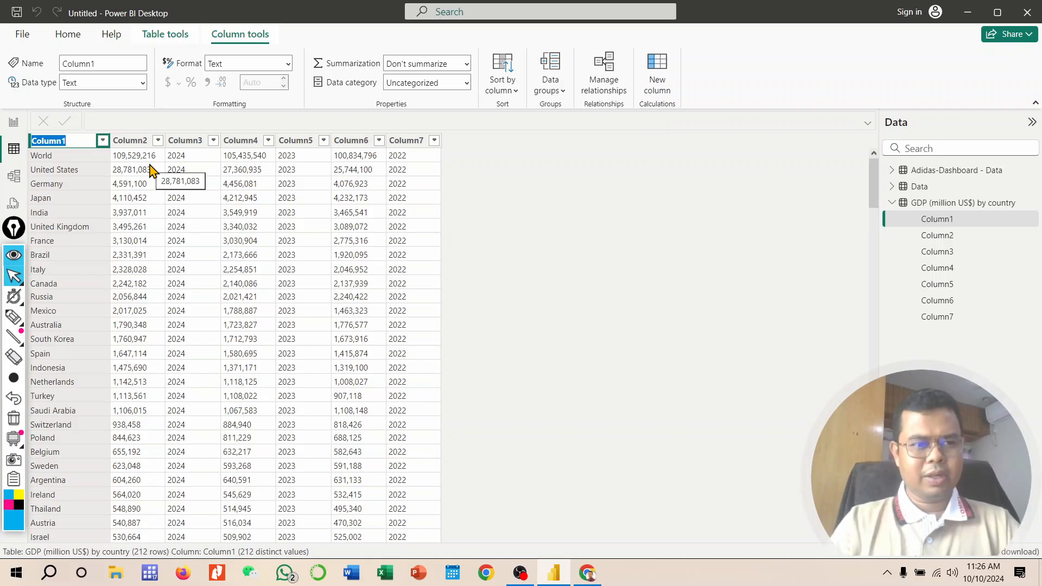
{"action": "type", "text": "C"}
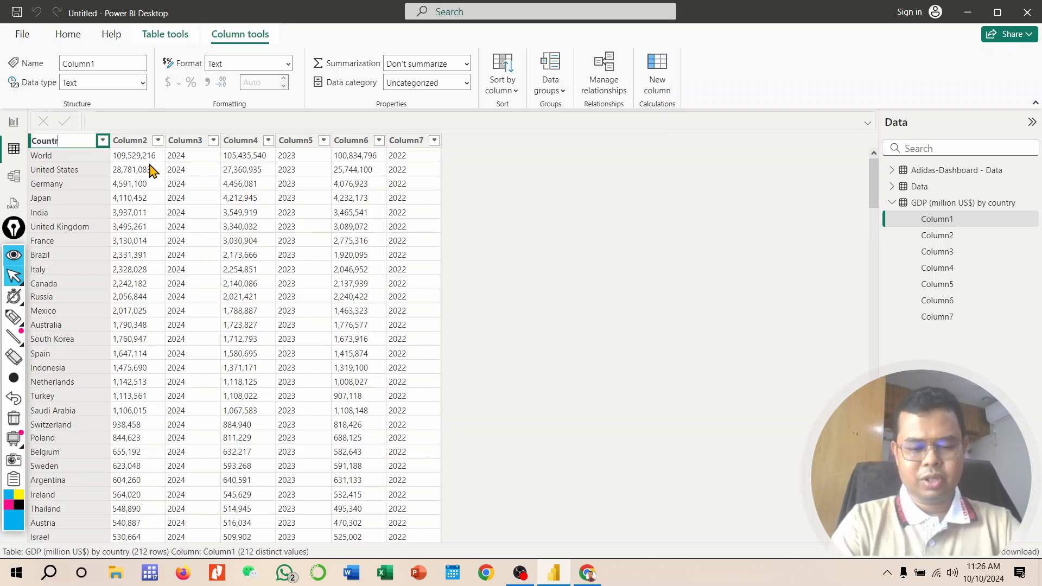
{"action": "key", "text": "Return"}
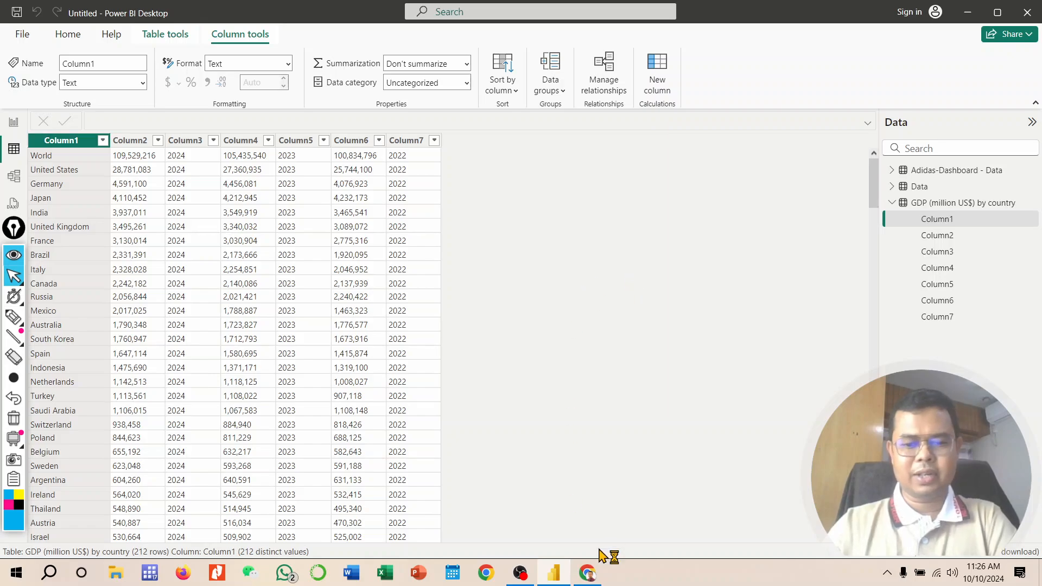
Step: Check the Wikipedia table's headers in the browser, then rename Column2 to Forecast
{"action": "left_click", "coordinate": [588, 573]}
{"action": "scroll", "coordinate": [495, 388], "scroll_direction": "down", "scroll_amount": 10}
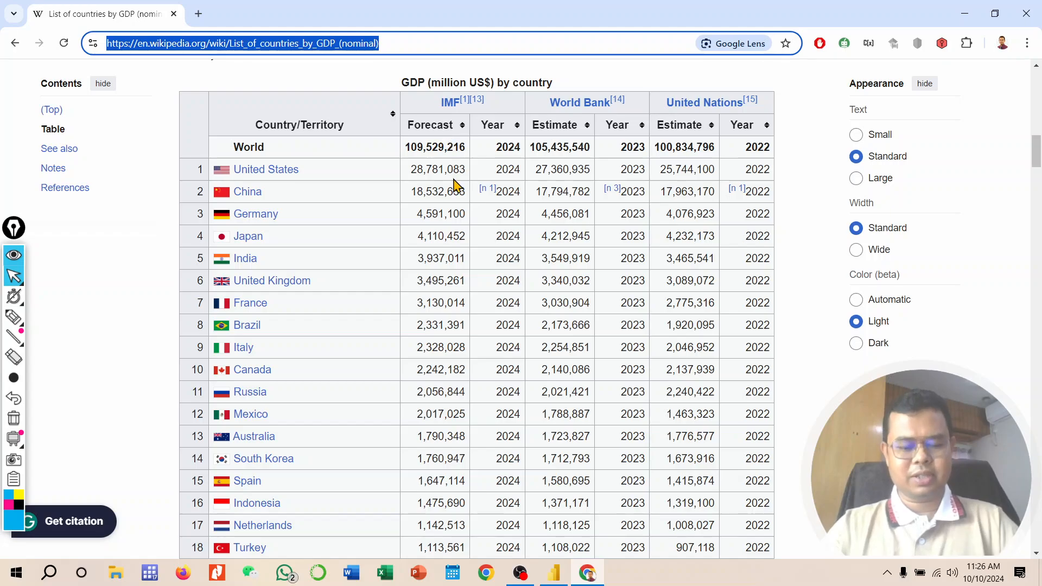
{"action": "key", "text": "alt+Tab"}
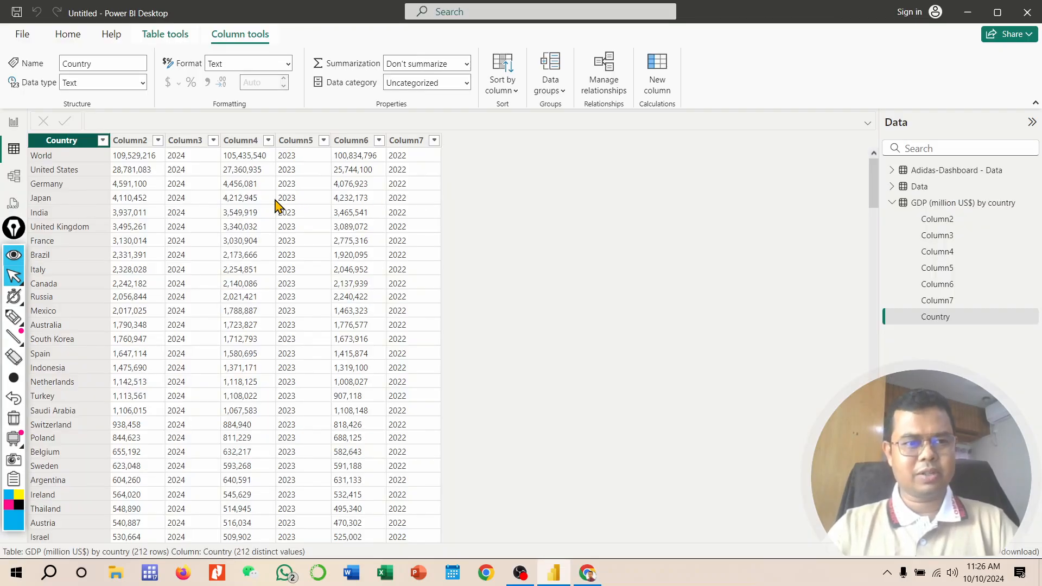
{"action": "right_click", "coordinate": [129, 146]}
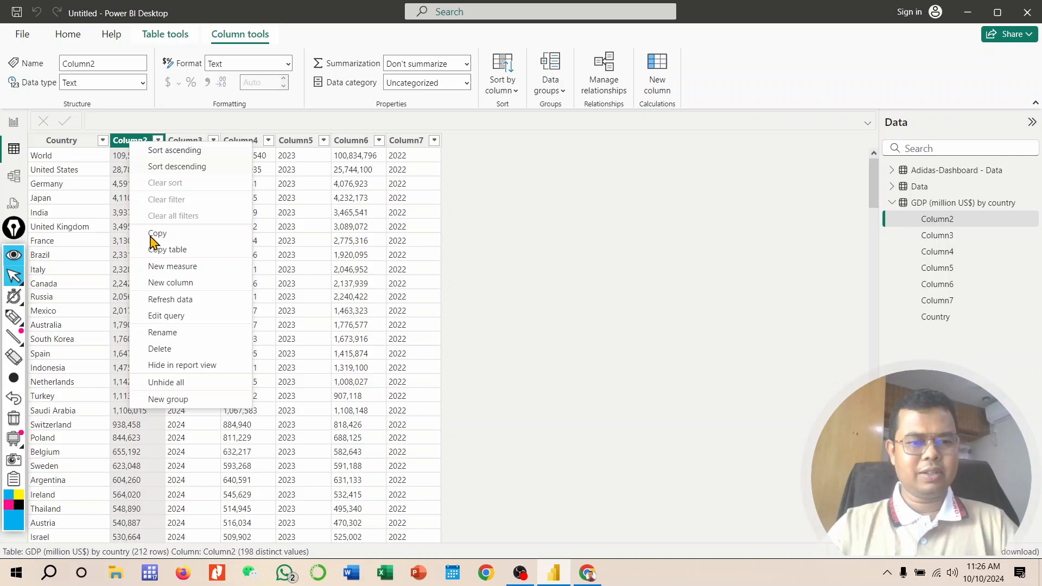
{"action": "left_click", "coordinate": [162, 332]}
{"action": "type", "text": "For"}
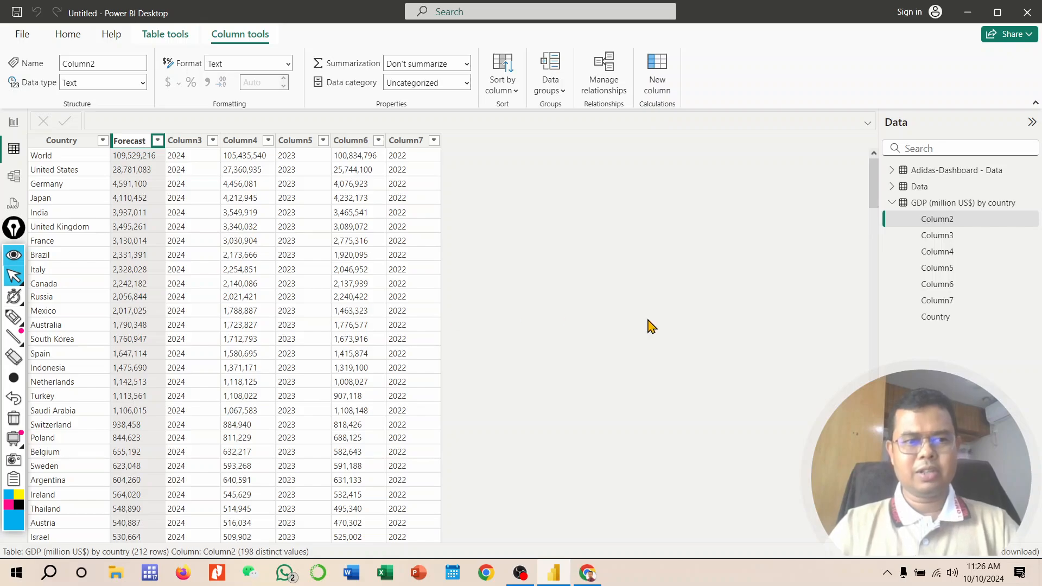
{"action": "type", "text": "ecast"}
{"action": "key", "text": "Return"}
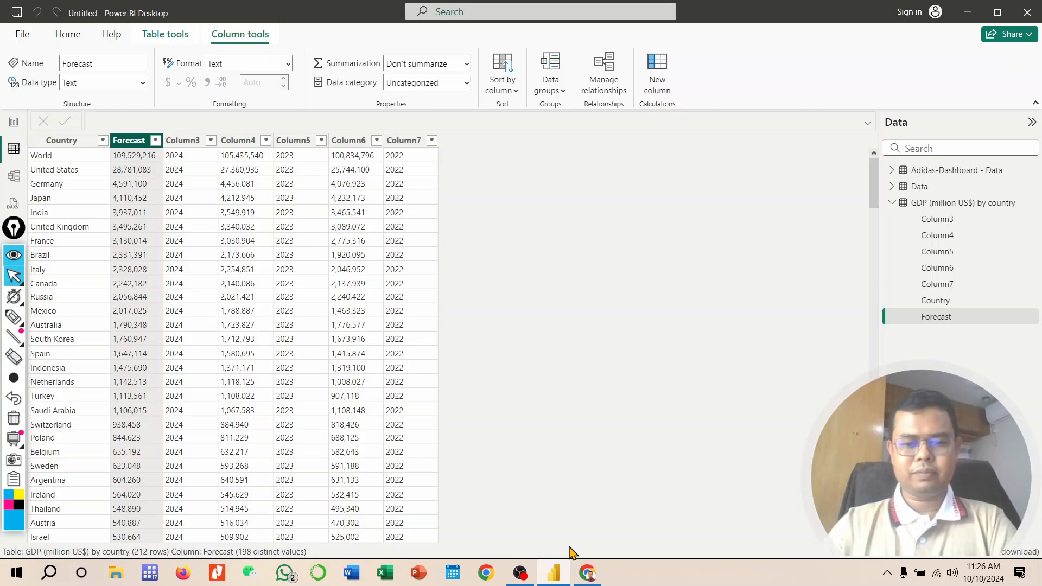
Step: Switch to the browser and examine the Wikipedia GDP table's column headers
{"action": "left_click", "coordinate": [589, 577]}
{"action": "scroll", "coordinate": [542, 309], "scroll_direction": "up", "scroll_amount": 10}
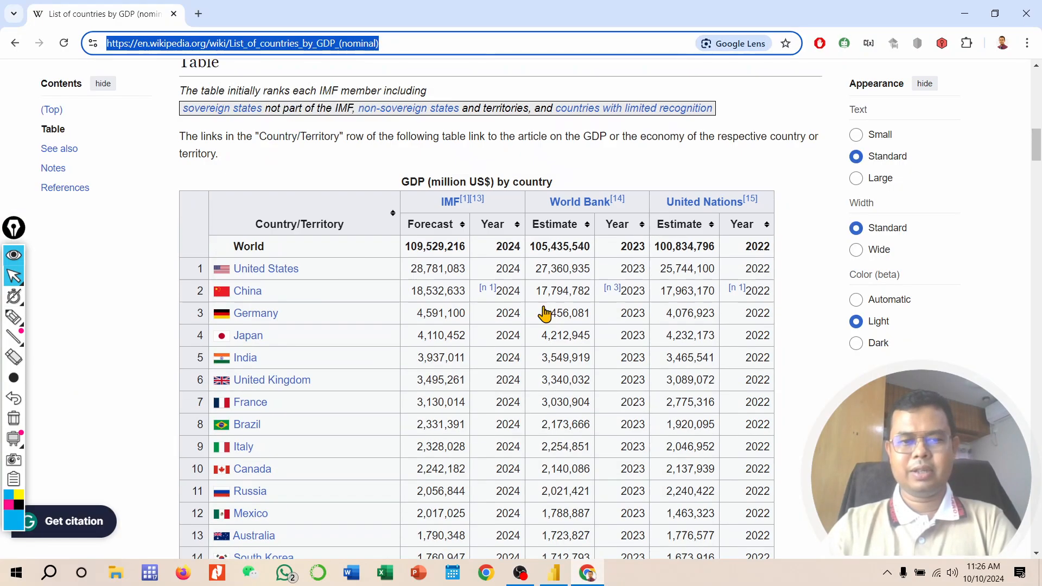
{"action": "scroll", "coordinate": [537, 340], "scroll_direction": "down", "scroll_amount": 4}
{"action": "scroll", "coordinate": [769, 443], "scroll_direction": "down", "scroll_amount": 6}
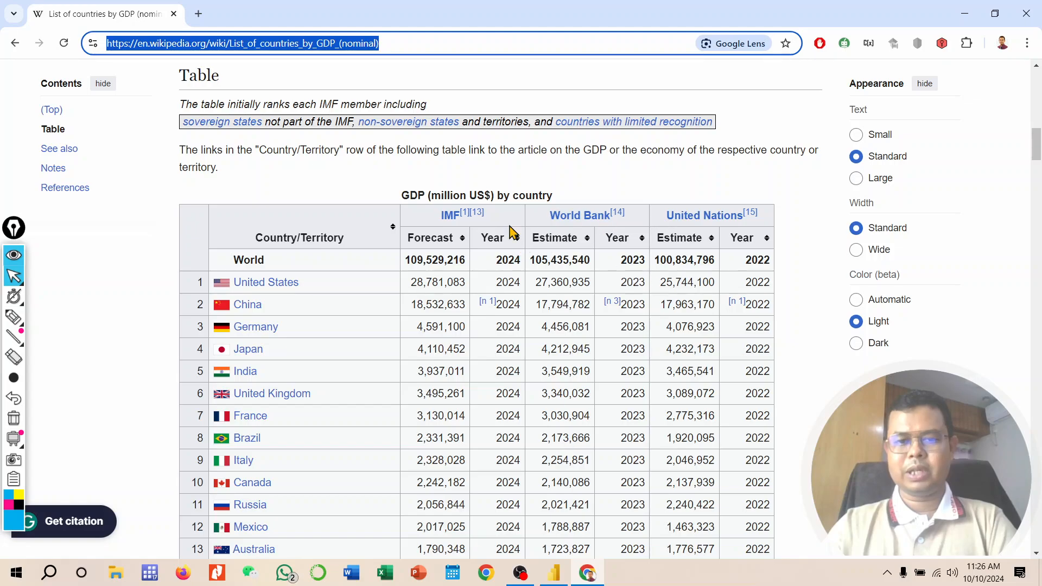
Step: Return to the report view and insert a pie chart visual, resizing it to fill most of the canvas
{"action": "left_click", "coordinate": [964, 13]}
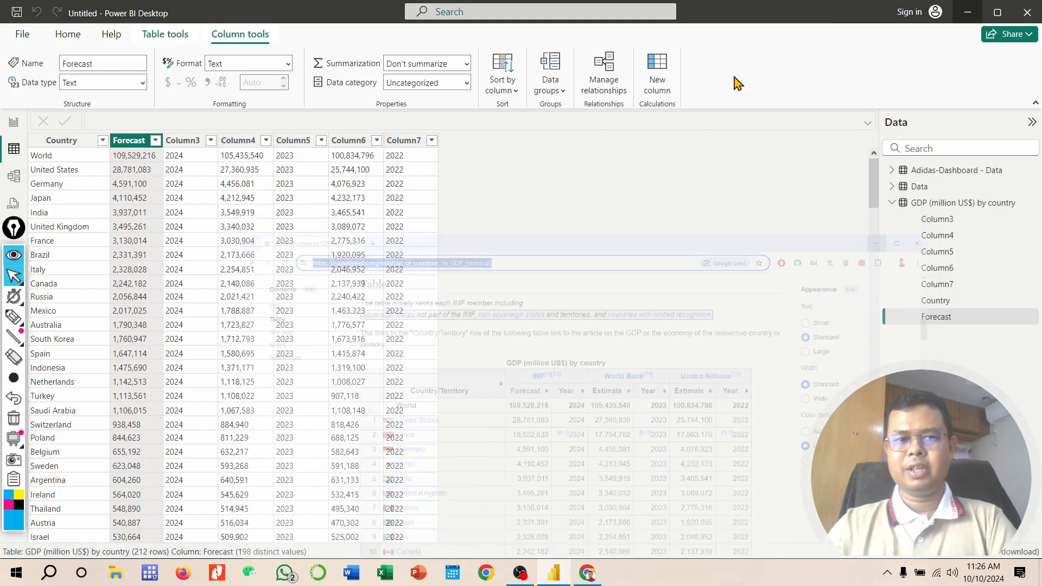
{"action": "left_click", "coordinate": [890, 203]}
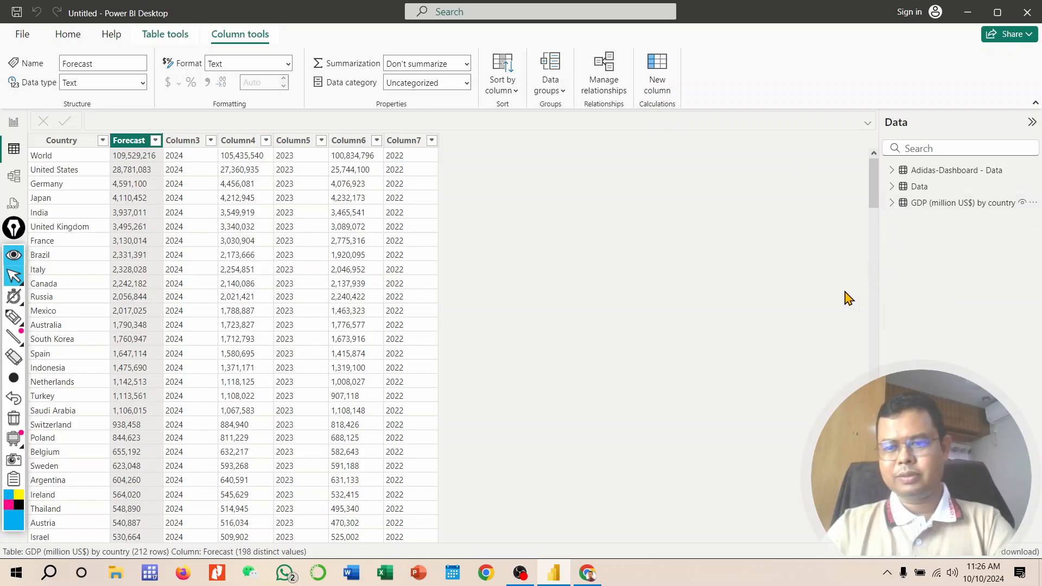
{"action": "left_click", "coordinate": [14, 122]}
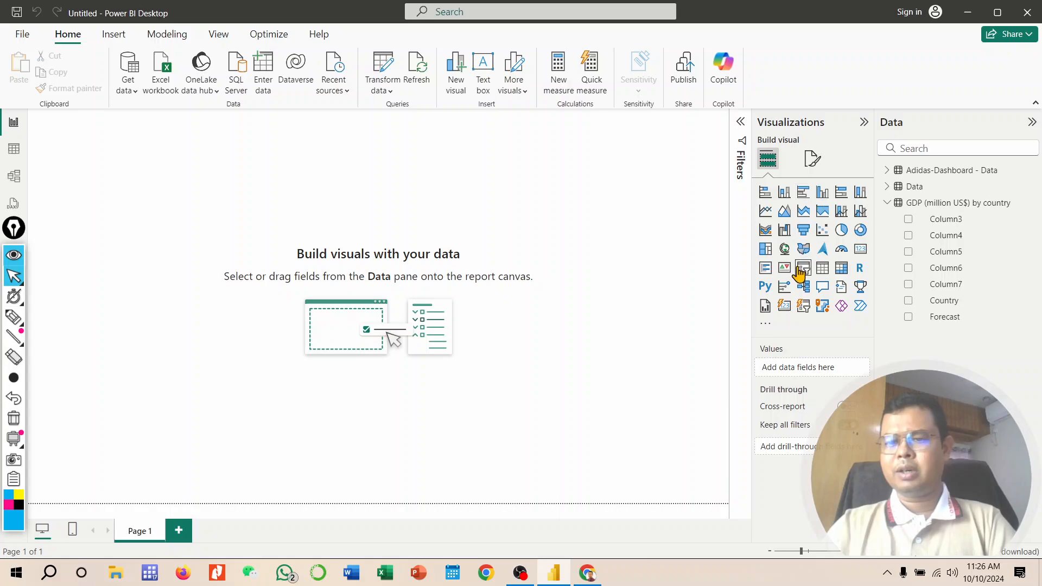
{"action": "left_click", "coordinate": [840, 230]}
{"action": "left_click_drag", "start_coordinate": [158, 235], "coordinate": [613, 440]}
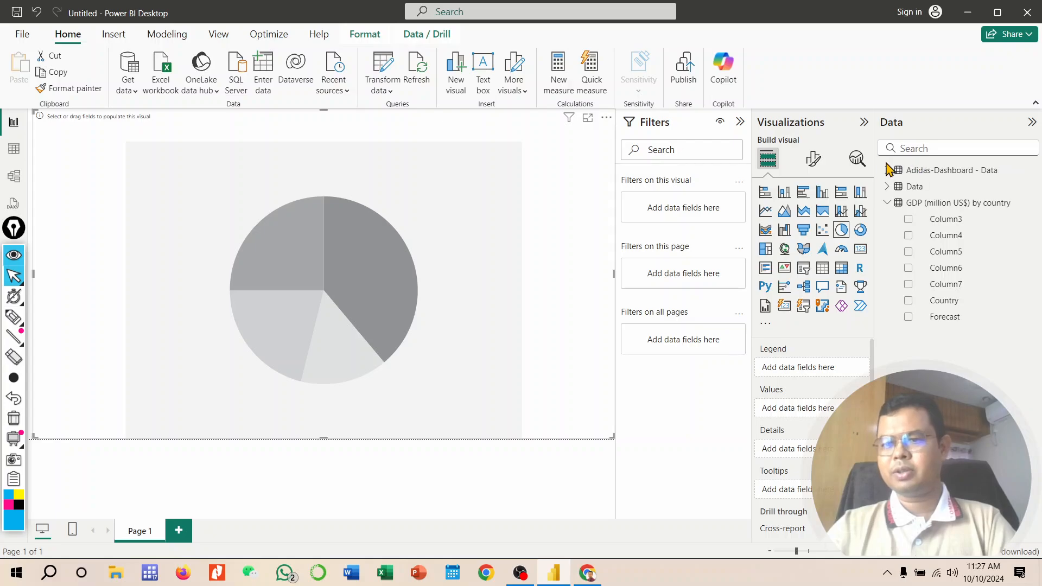
Step: Build the pie chart from the Data table's Sales Method field, using it as both the values and the legend
{"action": "left_click", "coordinate": [894, 188]}
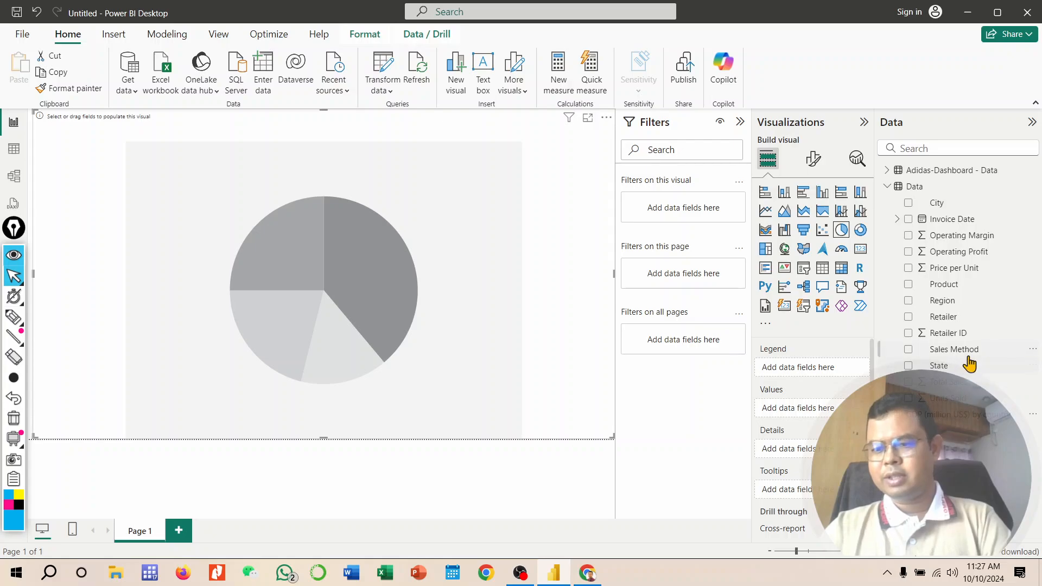
{"action": "left_click_drag", "start_coordinate": [969, 357], "coordinate": [797, 408]}
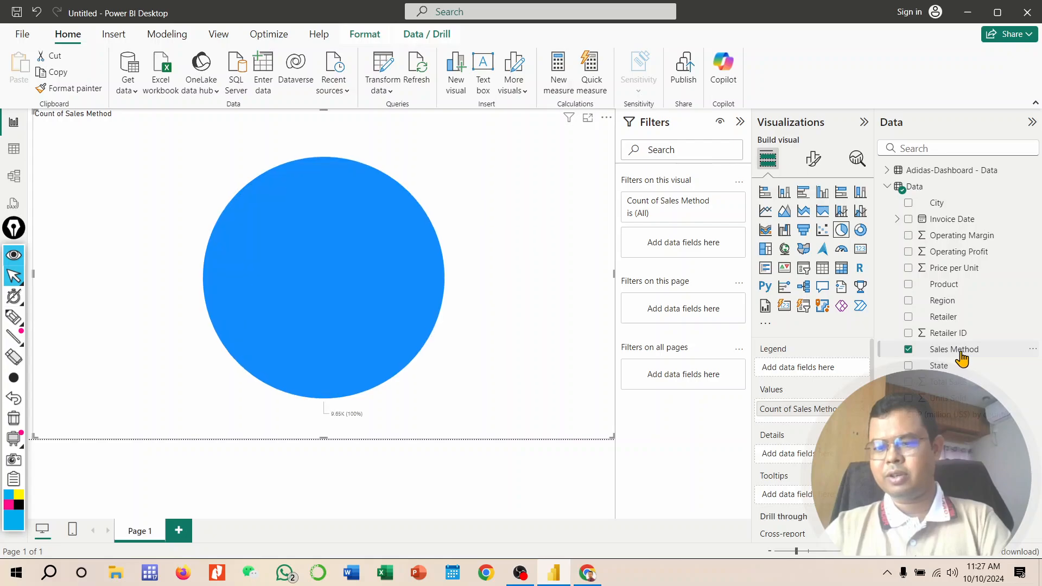
{"action": "left_click_drag", "start_coordinate": [959, 351], "coordinate": [829, 373]}
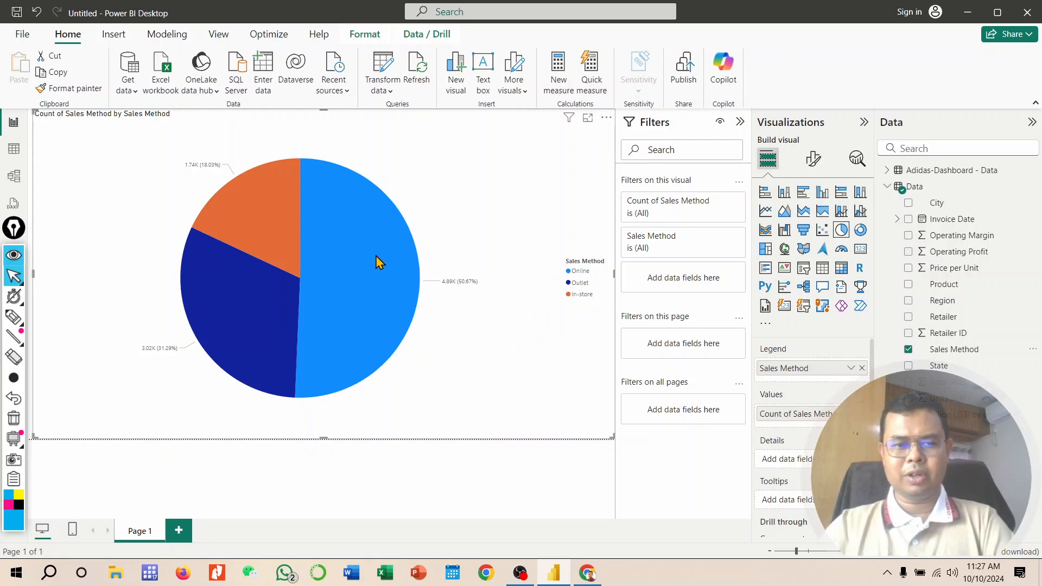
{"action": "left_click", "coordinate": [347, 264]}
{"action": "left_click", "coordinate": [358, 271]}
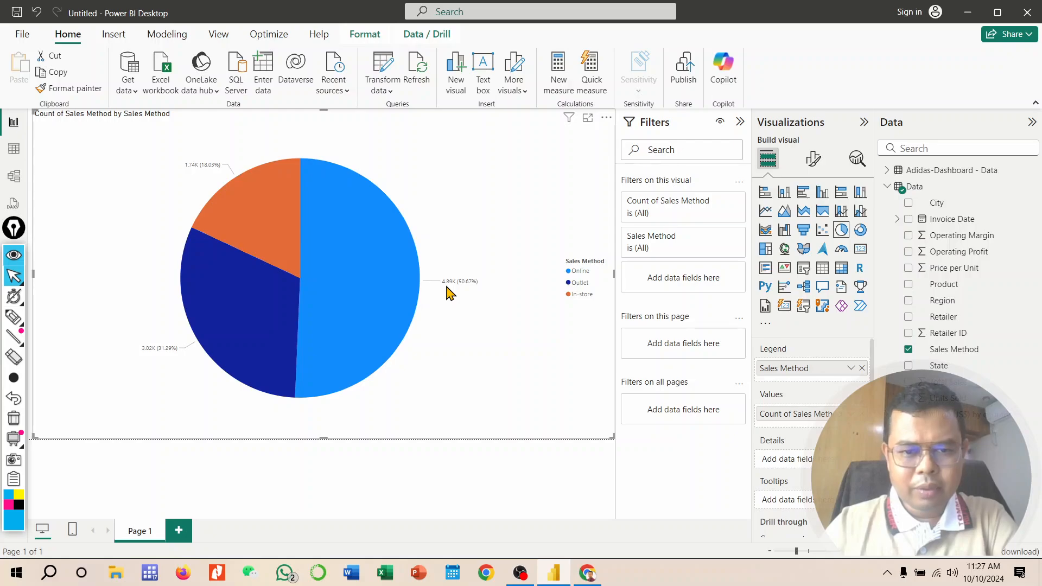
{"action": "mouse_move", "coordinate": [466, 290]}
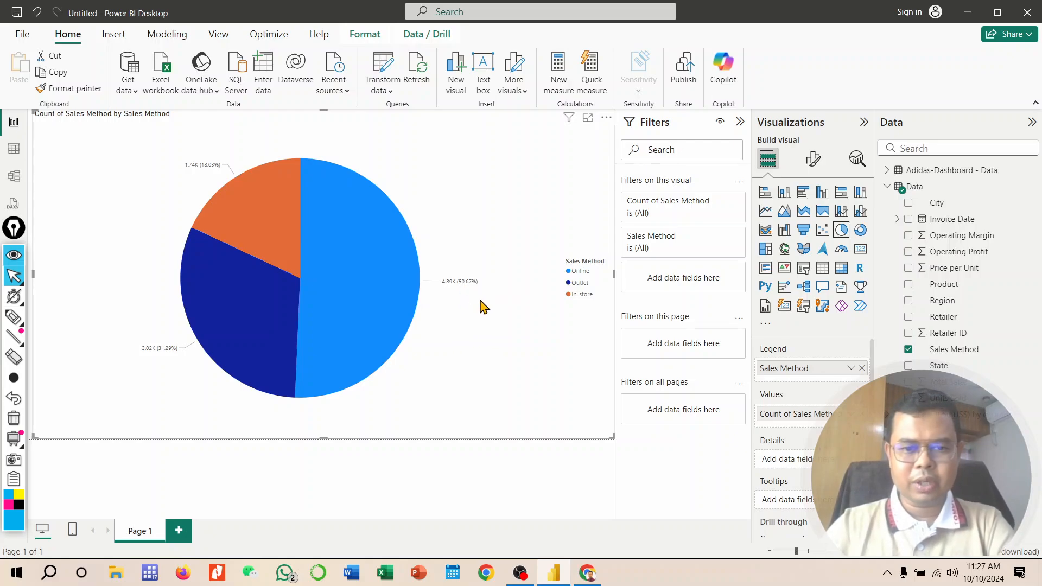